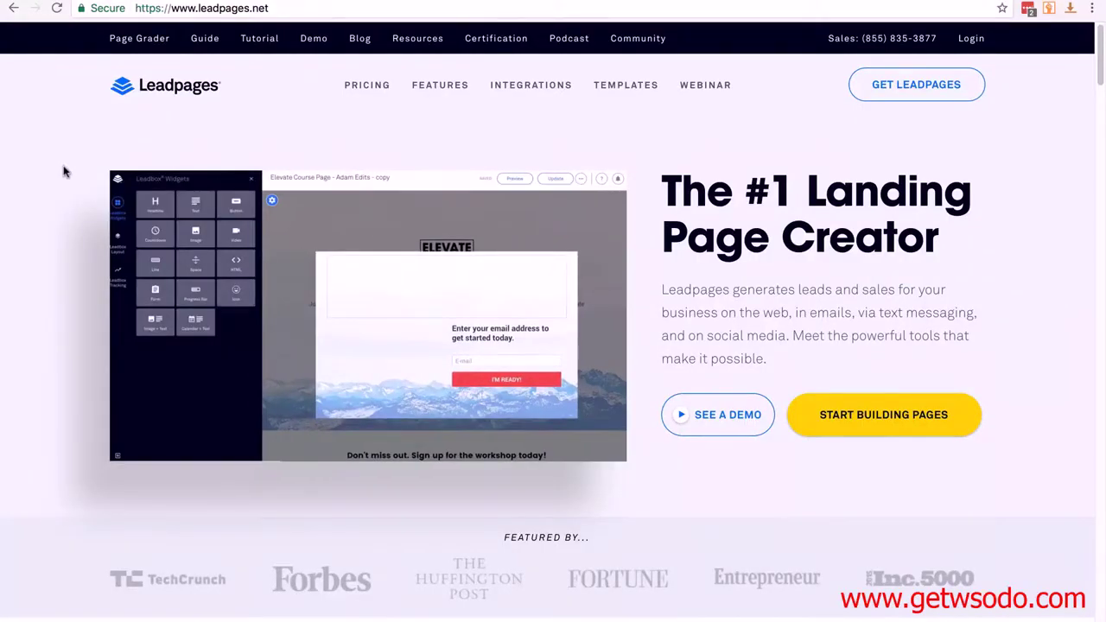
# View the monthly pricing plans and look over the order form for the Standard plan.
pyautogui.click(908, 84)
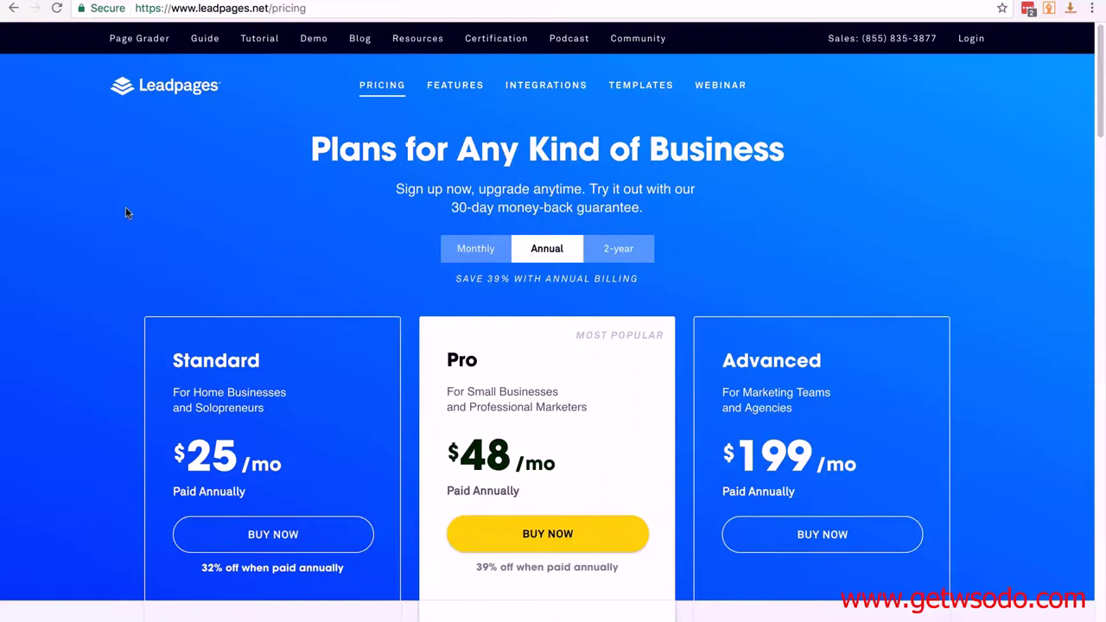
pyautogui.click(474, 252)
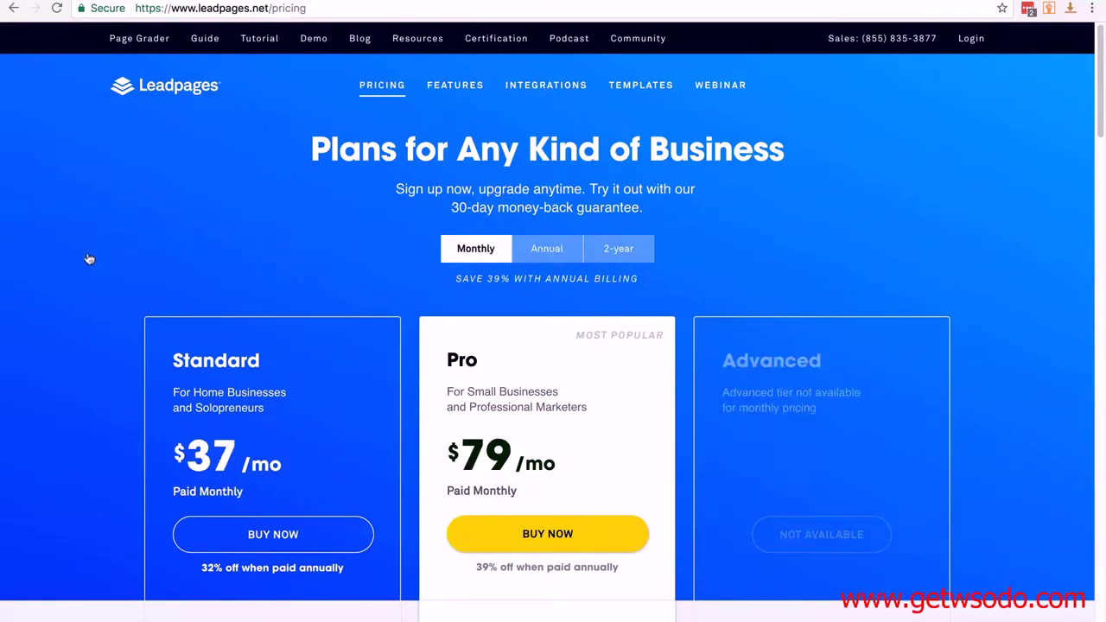
pyautogui.scroll(-3, 87, 258)
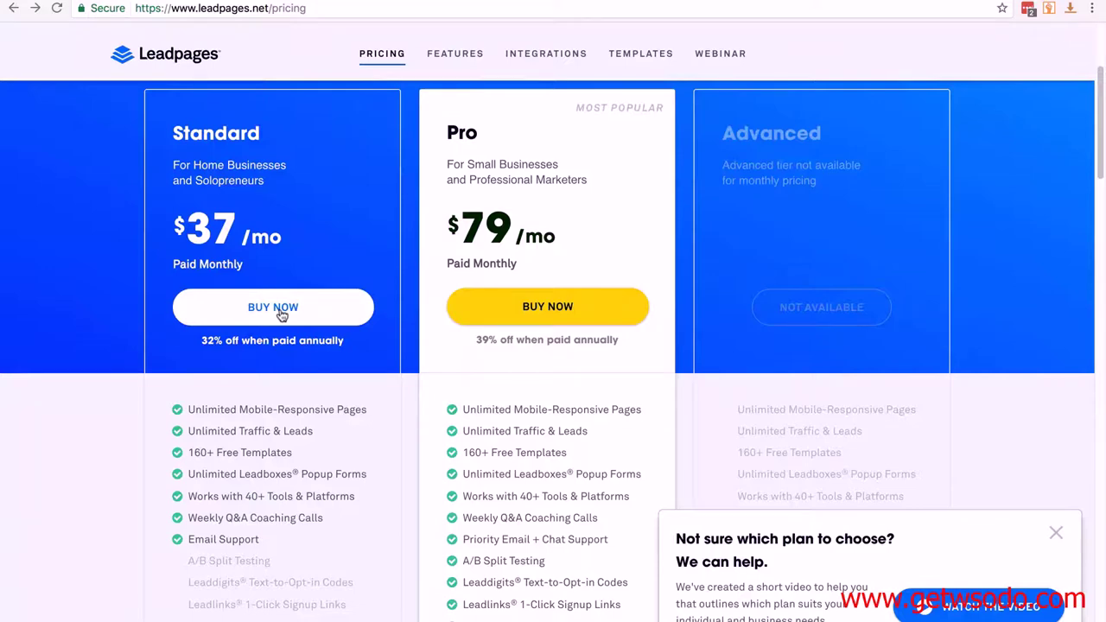
pyautogui.click(281, 314)
pyautogui.scroll(-1, 74, 328)
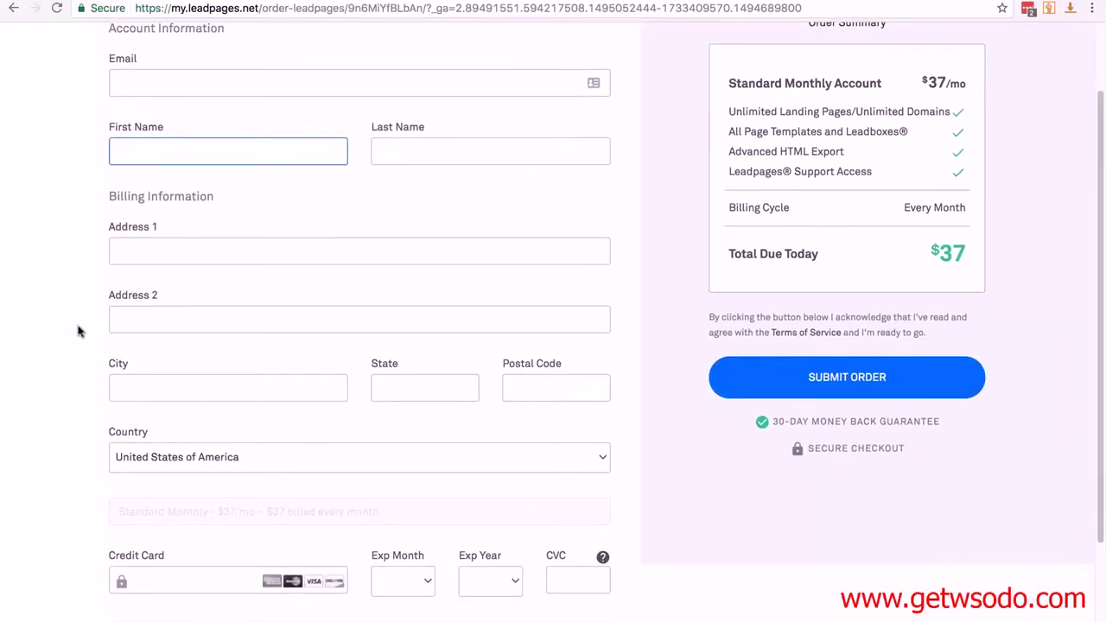
pyautogui.scroll(-1, 78, 331)
pyautogui.scroll(2, 83, 337)
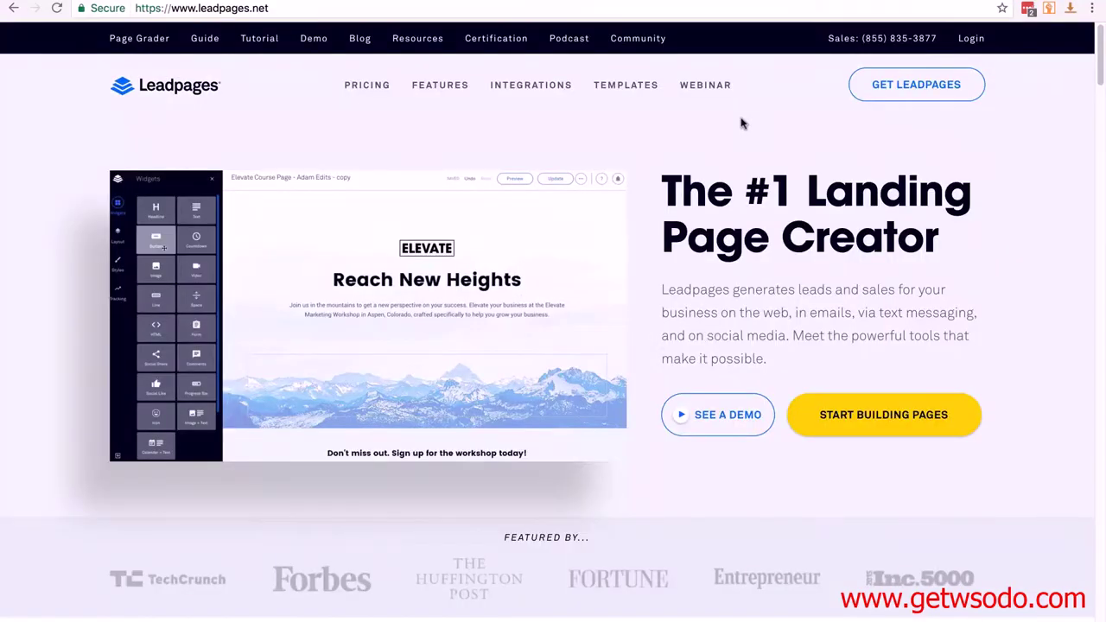
# Log in to the existing Leadpages account and start creating a new page.
pyautogui.click(971, 38)
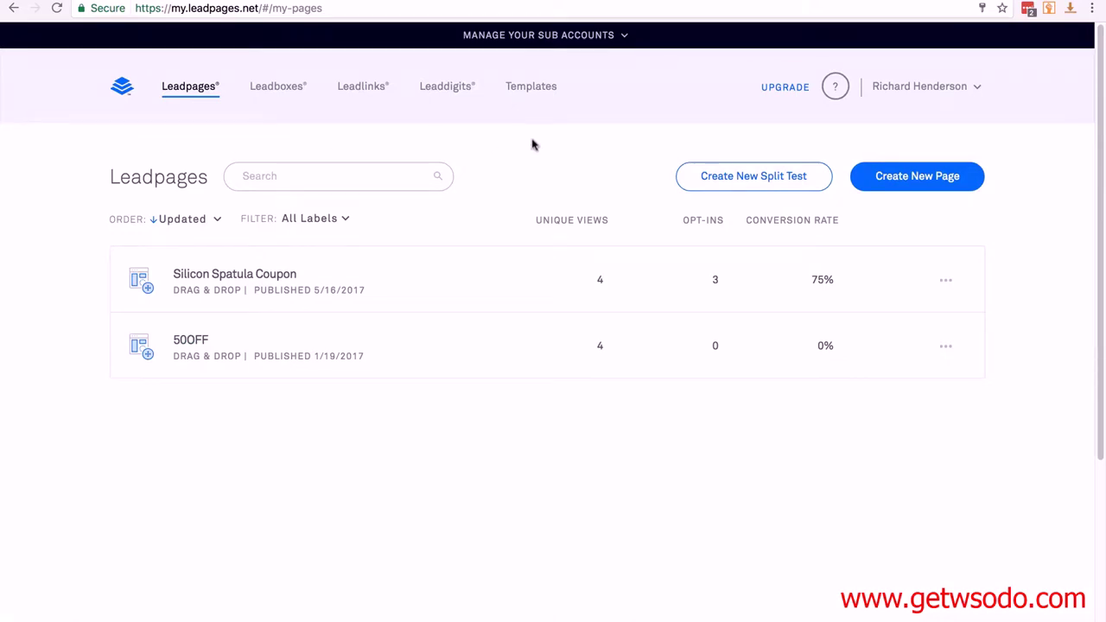
pyautogui.click(914, 178)
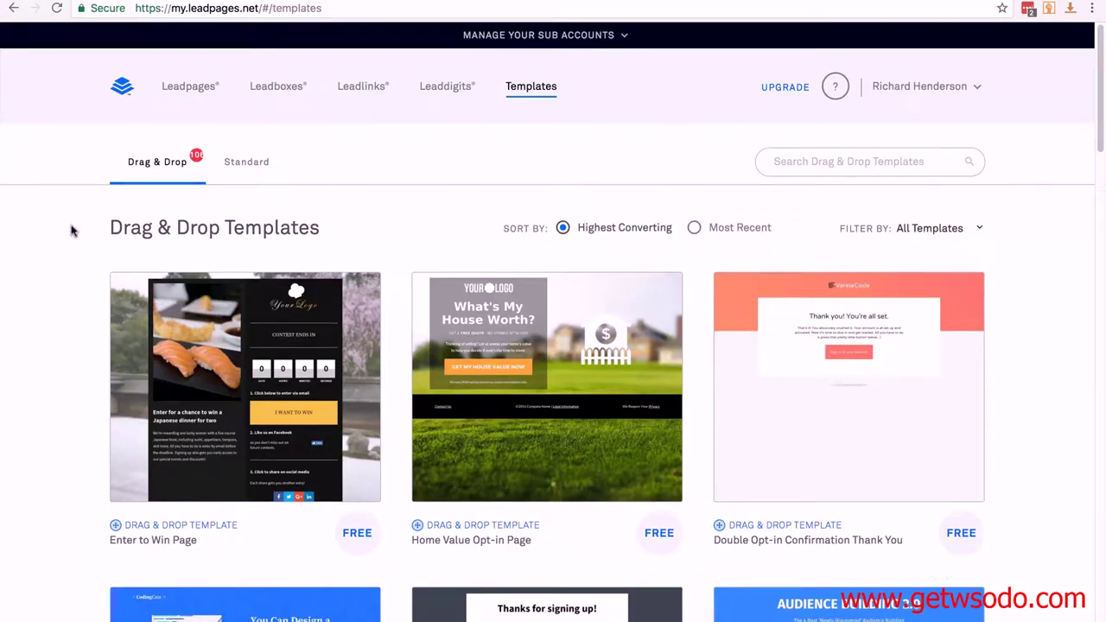
# Create a page from the "The Perfect Squeeze Page" drag and drop template and name it "Charter Kitchen Coupon".
pyautogui.scroll(-5, 73, 230)
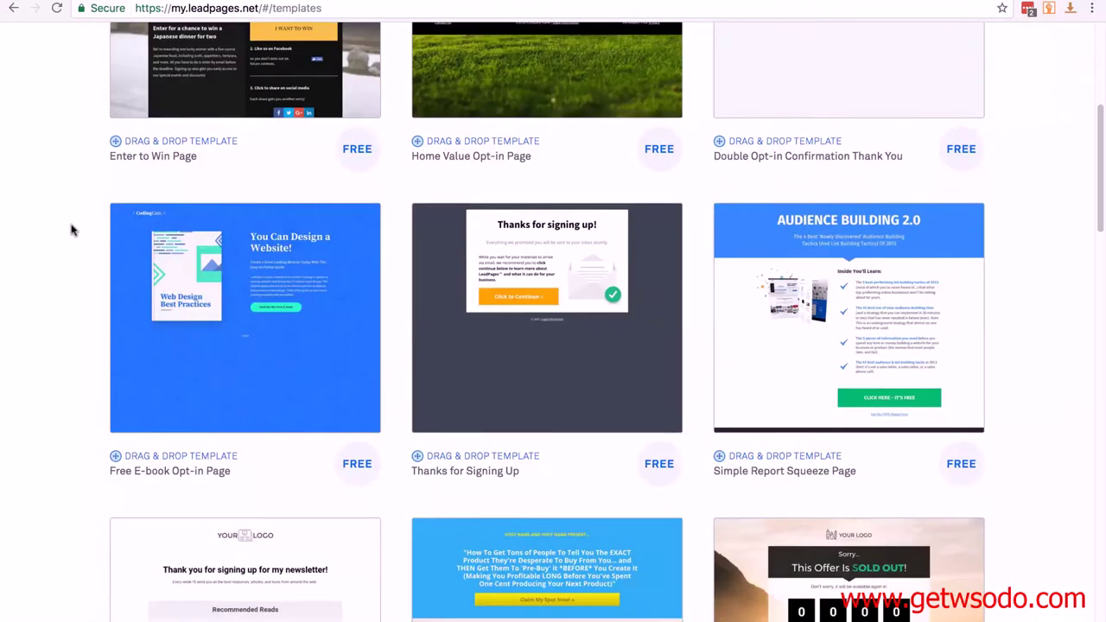
pyautogui.scroll(-2, 72, 229)
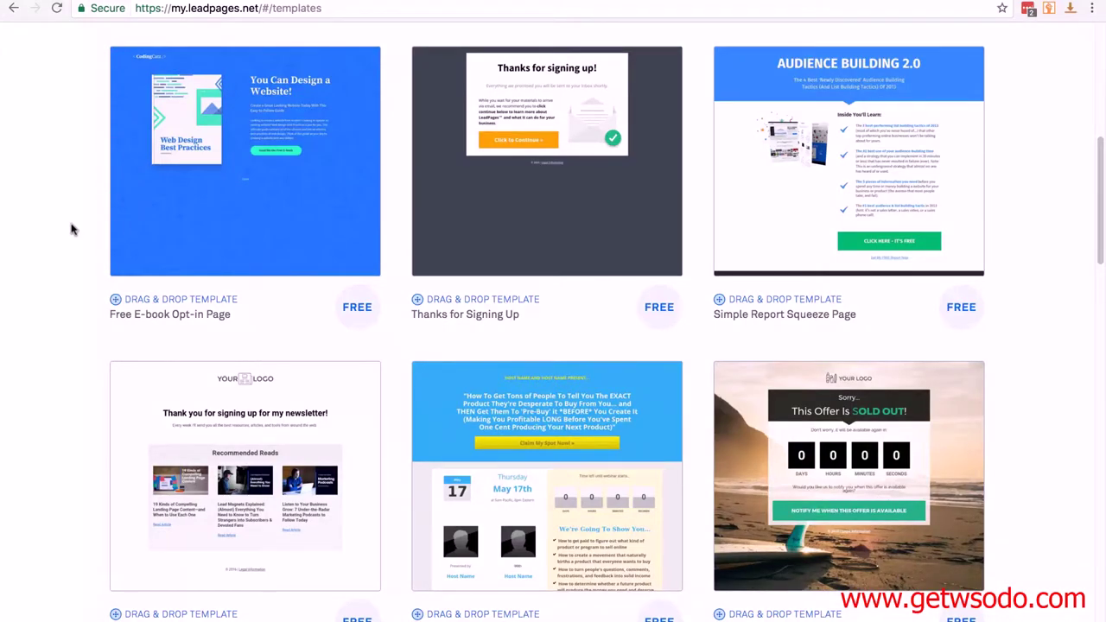
pyautogui.scroll(-6, 73, 230)
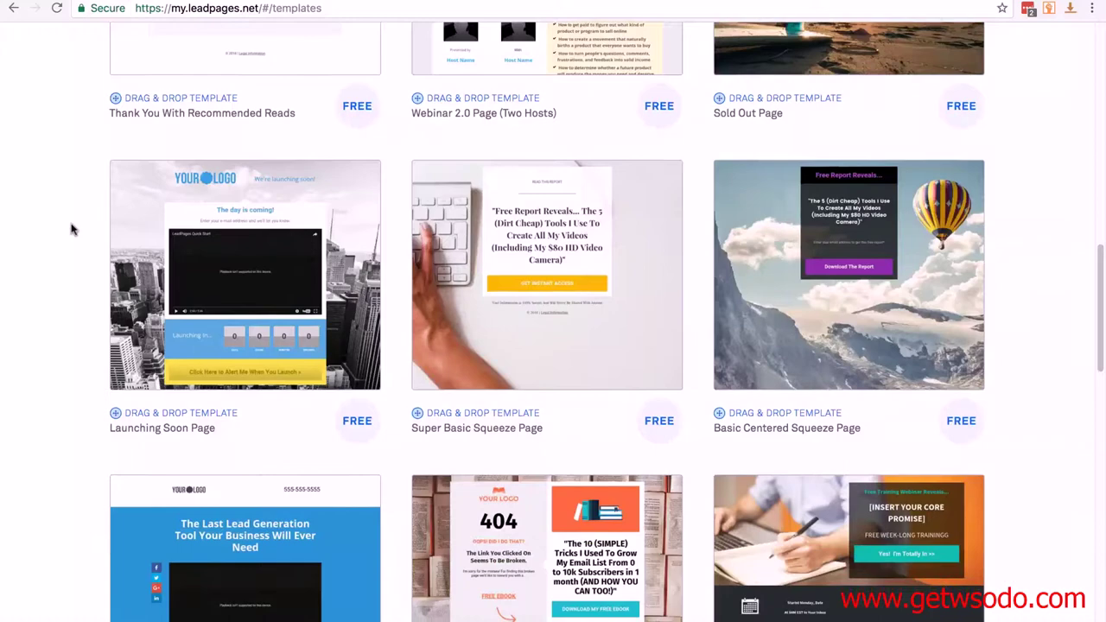
pyautogui.scroll(-3, 72, 230)
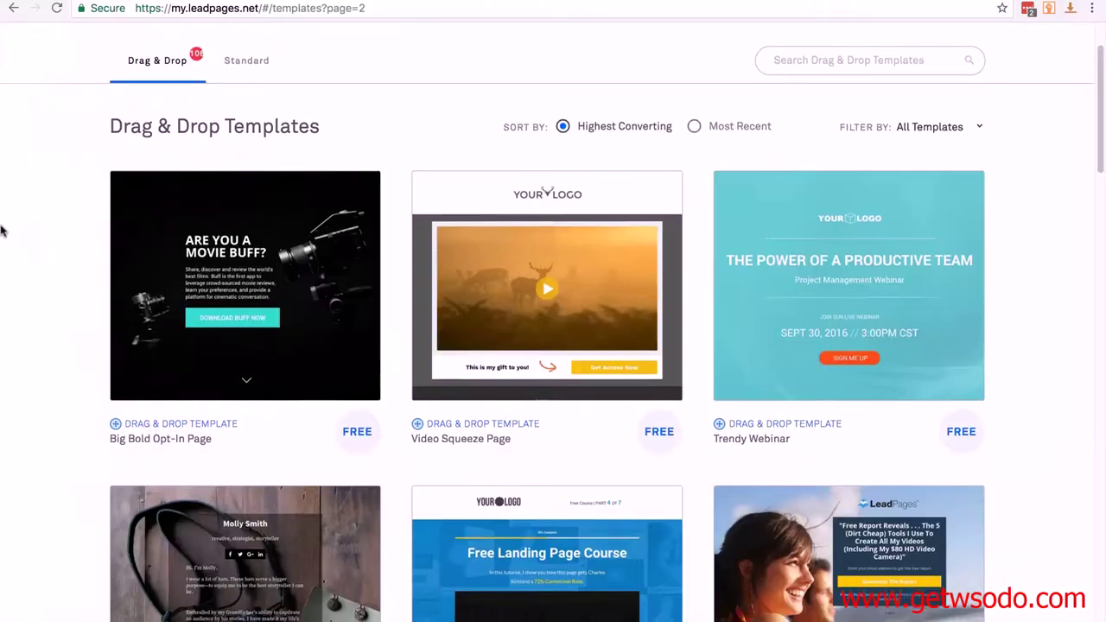
pyautogui.scroll(-1, 2, 230)
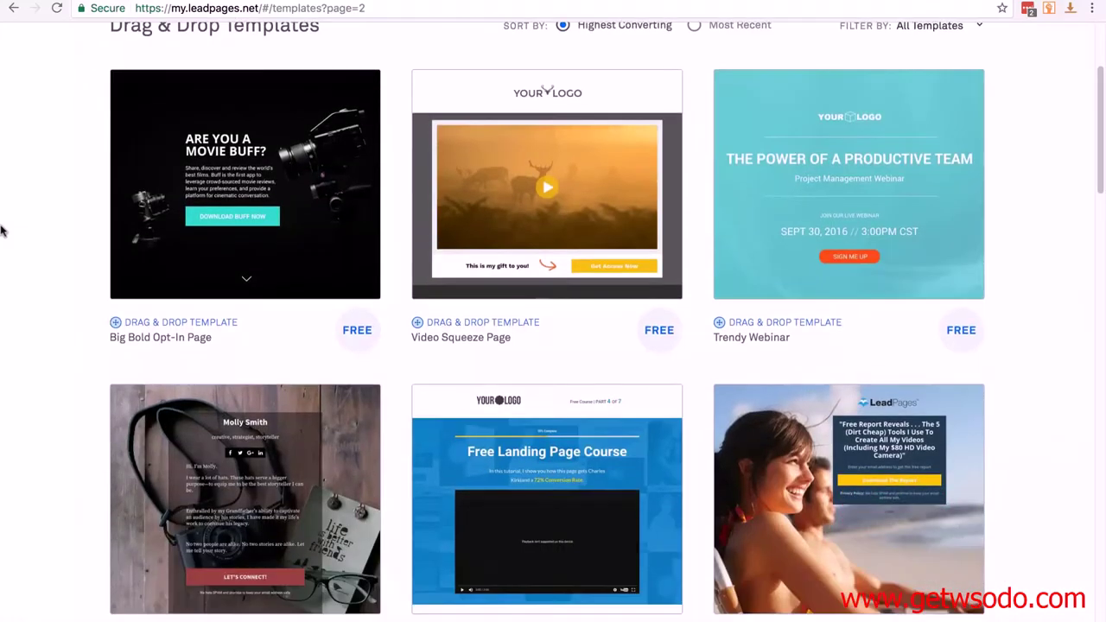
pyautogui.scroll(-5, 1, 230)
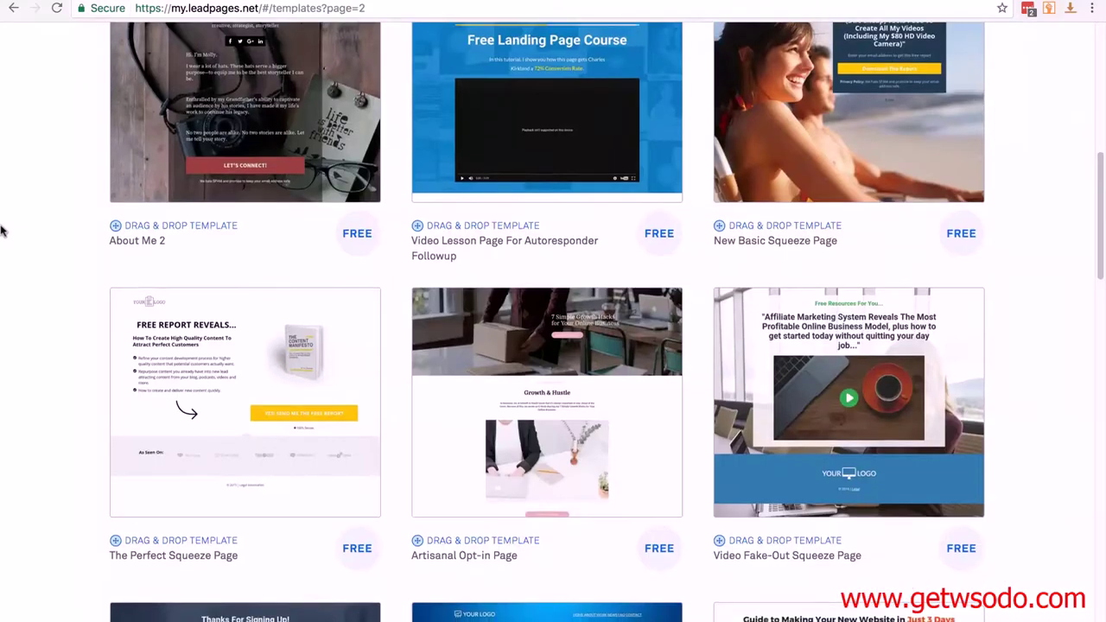
pyautogui.scroll(-2, 2, 230)
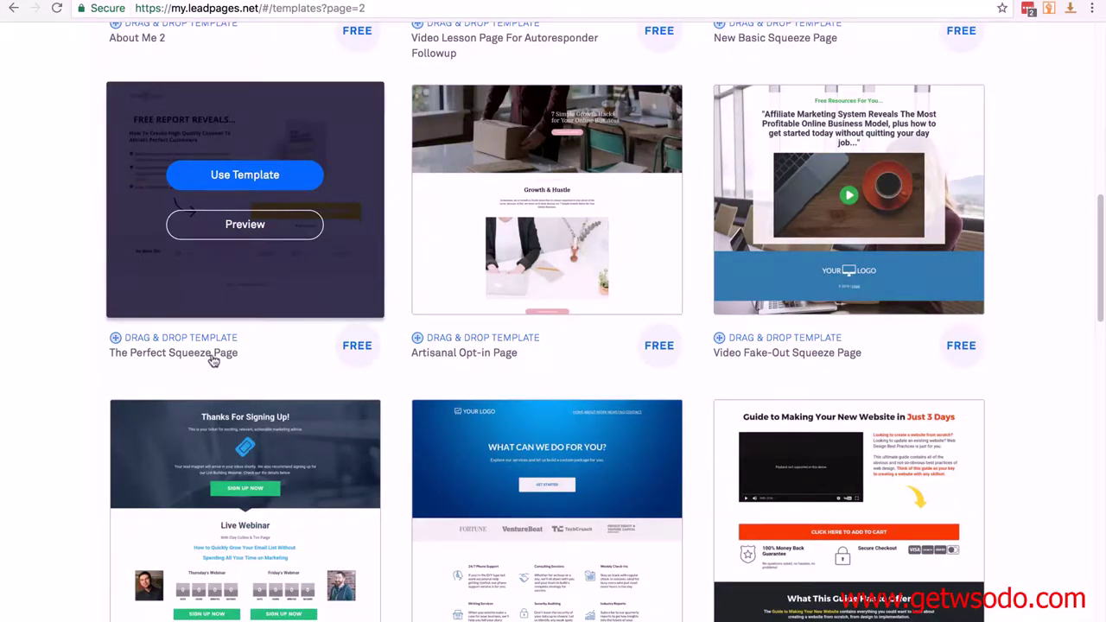
pyautogui.click(243, 176)
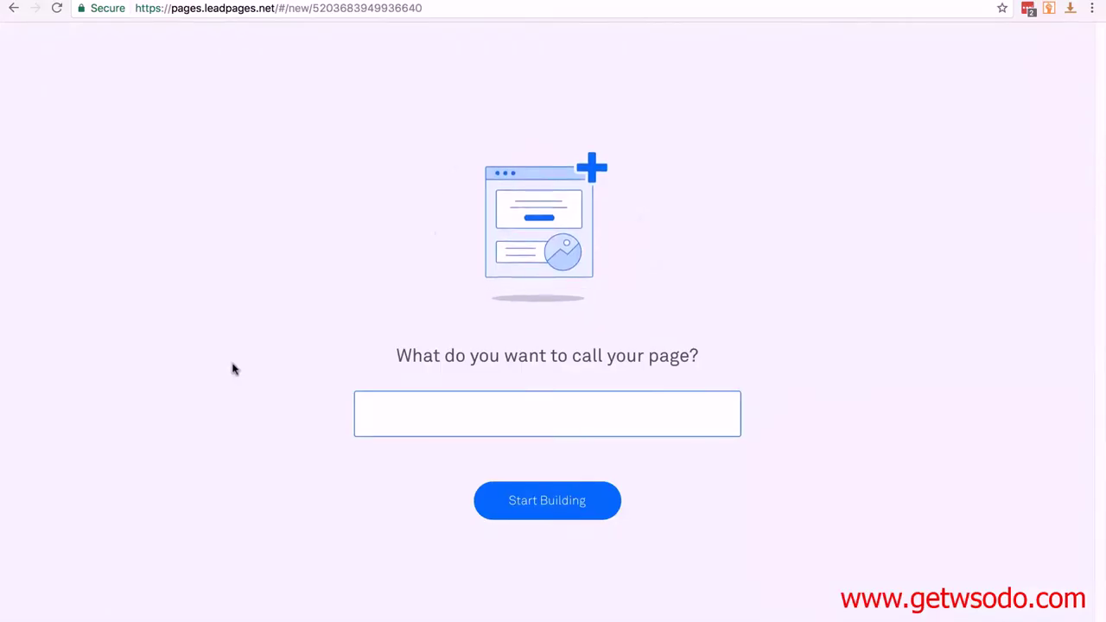
pyautogui.write('Charter Kitchen Coupon')
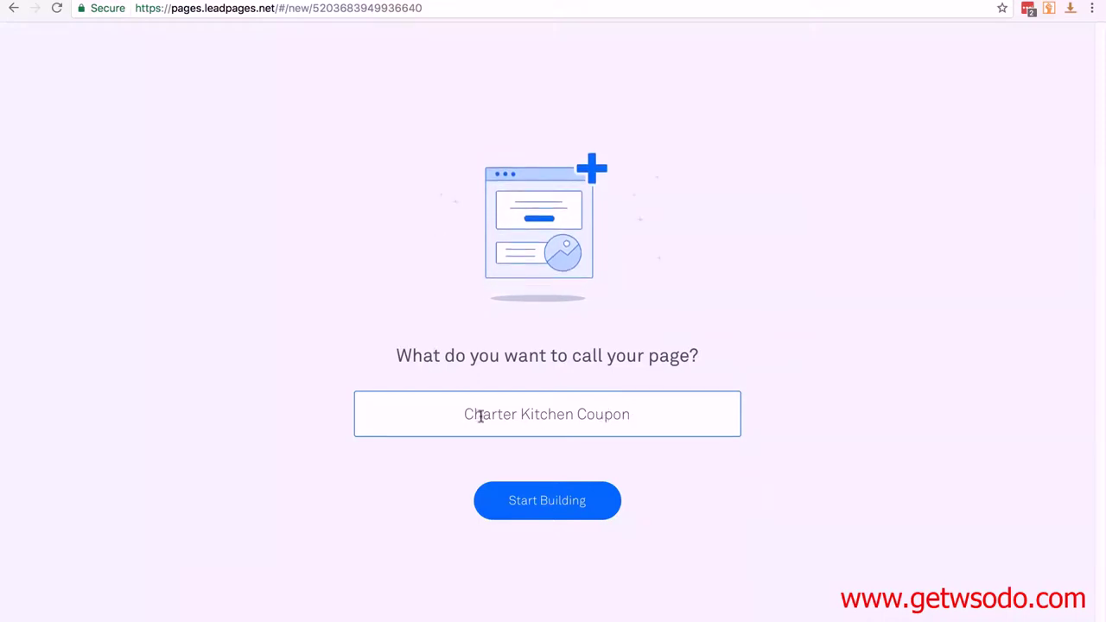
pyautogui.click(536, 503)
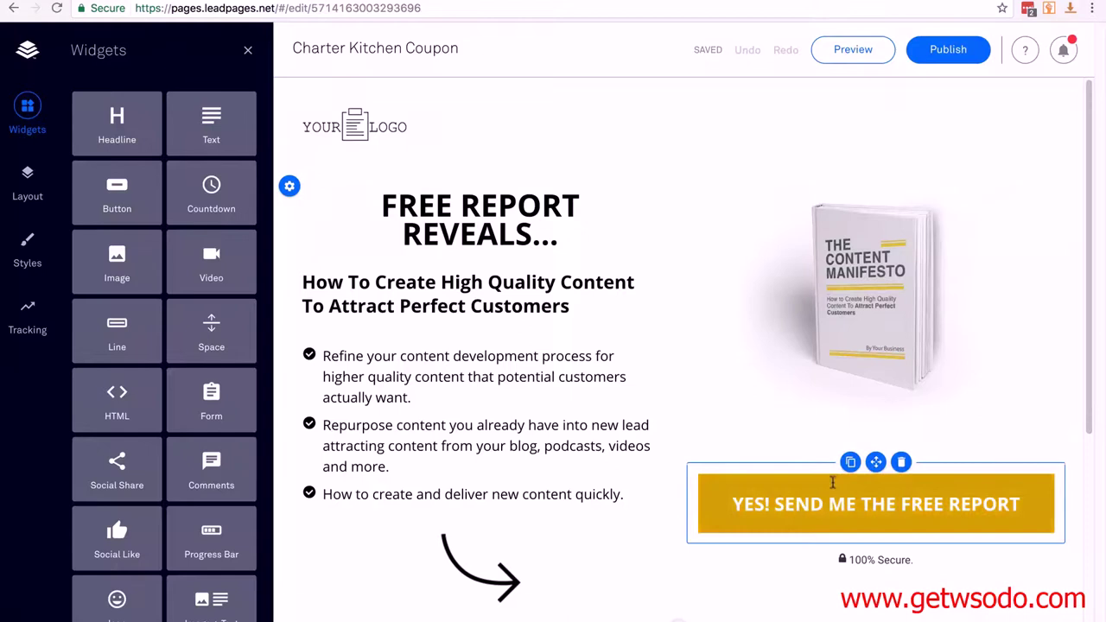
# Preview the unedited squeeze page and return to the editor.
pyautogui.click(452, 370)
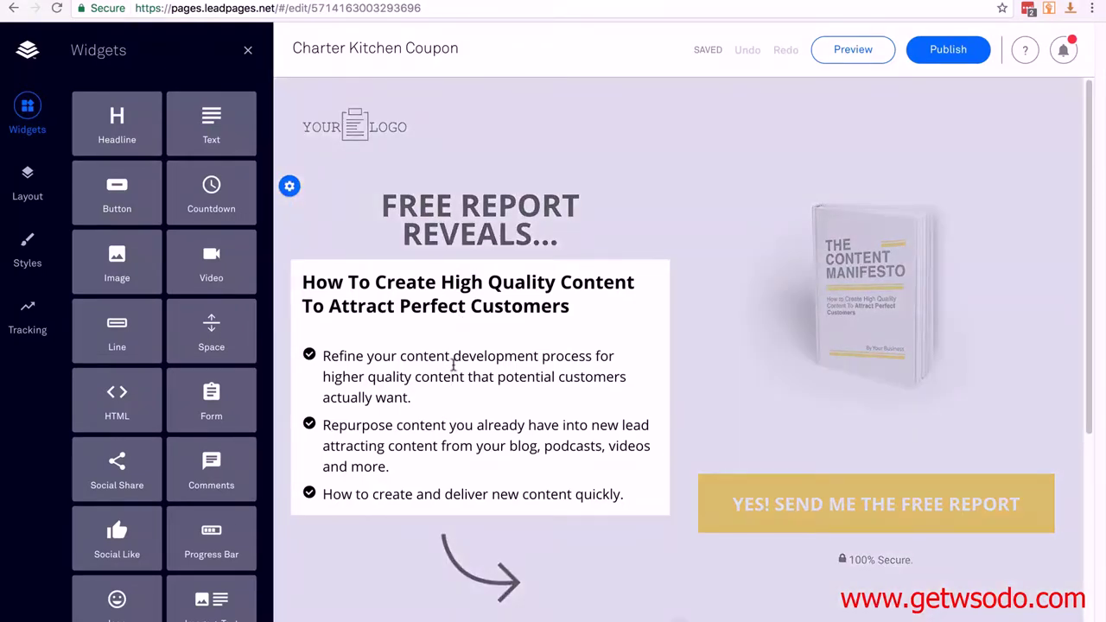
pyautogui.click(610, 518)
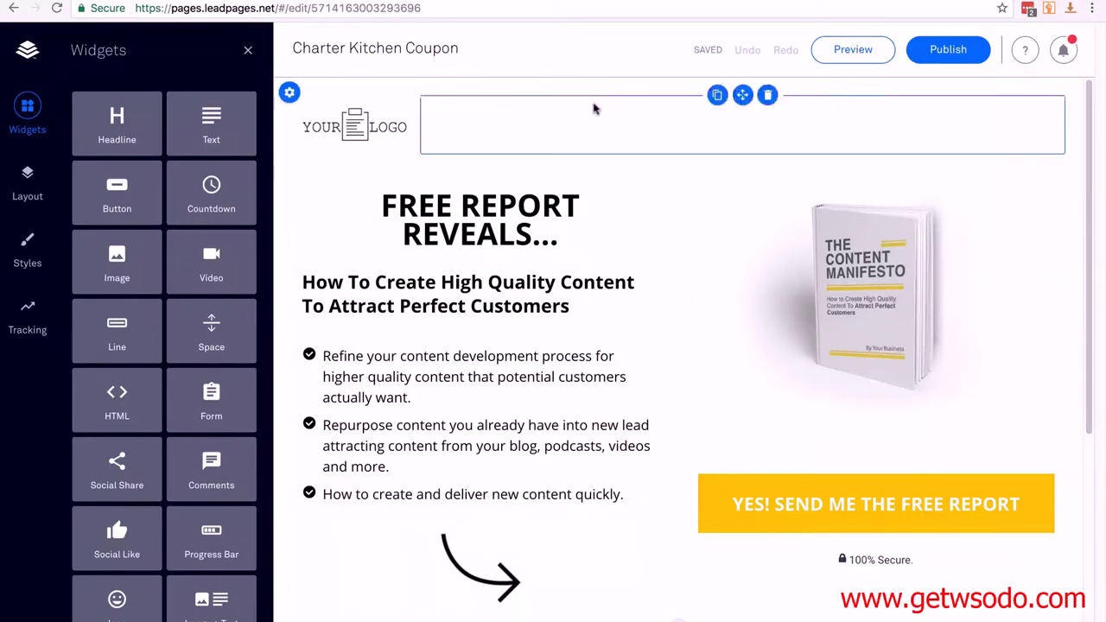
pyautogui.click(854, 54)
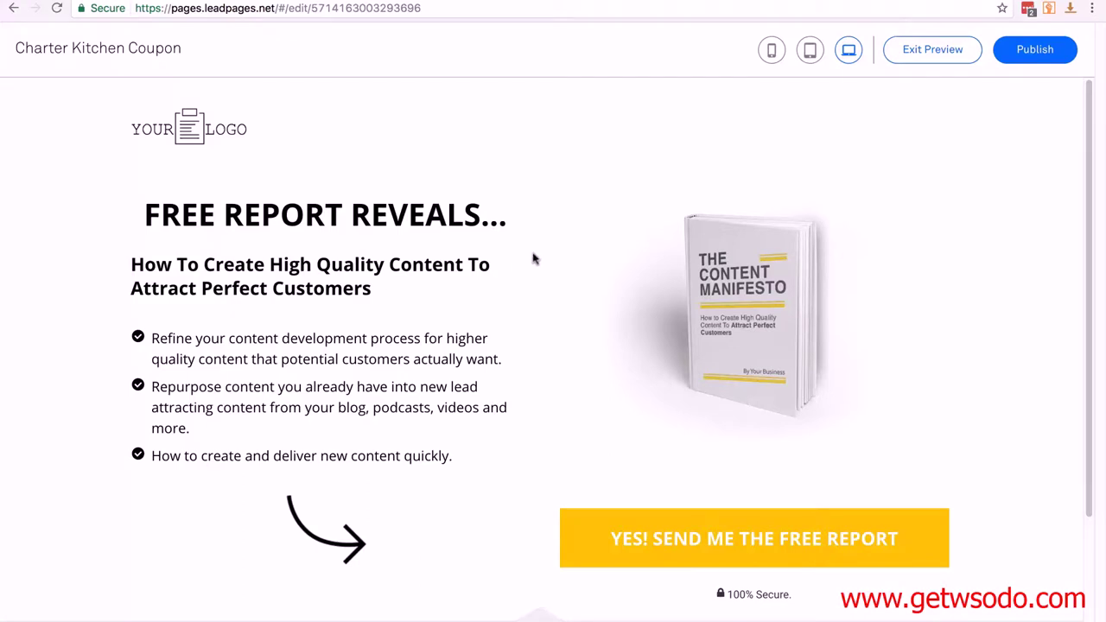
pyautogui.click(922, 54)
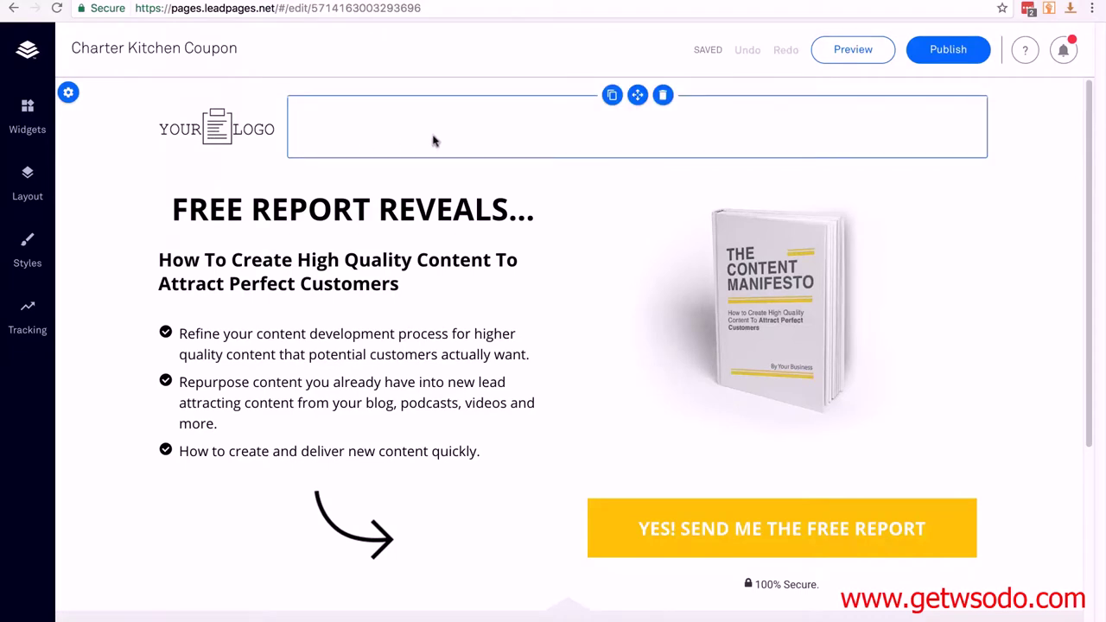
# Hide the Header section containing the logo in the page layout.
pyautogui.click(70, 93)
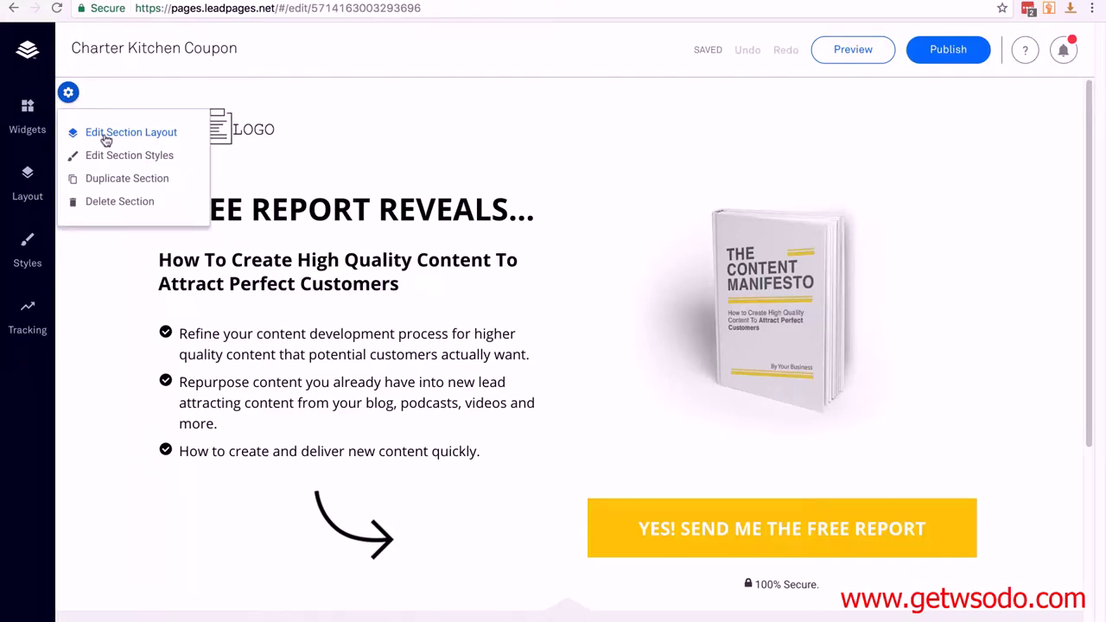
pyautogui.click(106, 138)
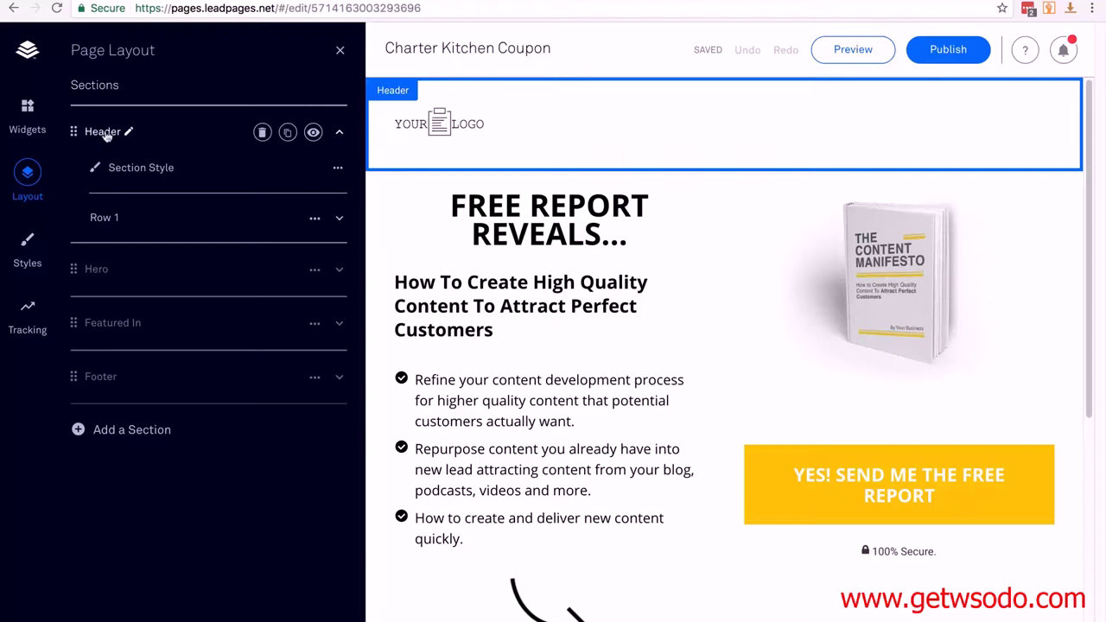
pyautogui.click(314, 133)
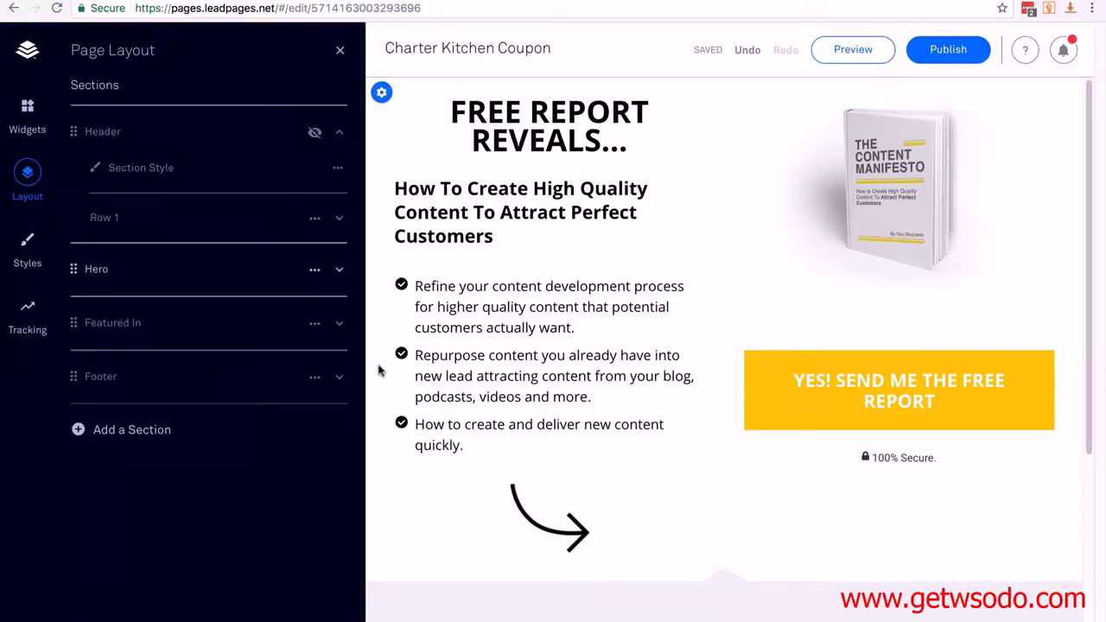
# Hide the Featured In section with the "As Seen On" logos and close the page layout settings.
pyautogui.scroll(-5, 374, 367)
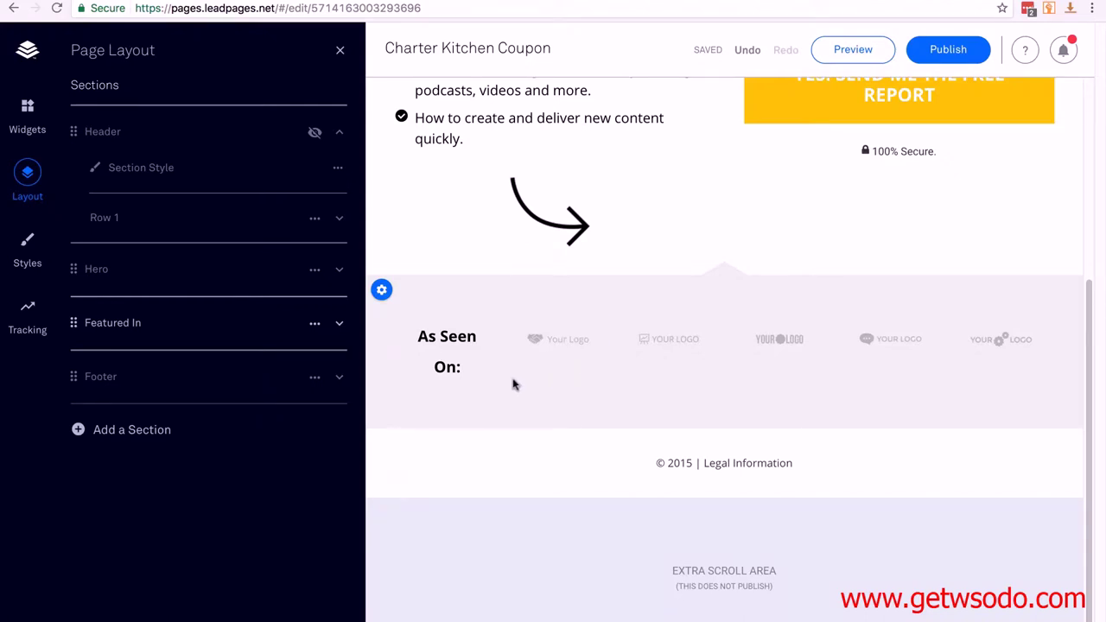
pyautogui.moveTo(125, 382)
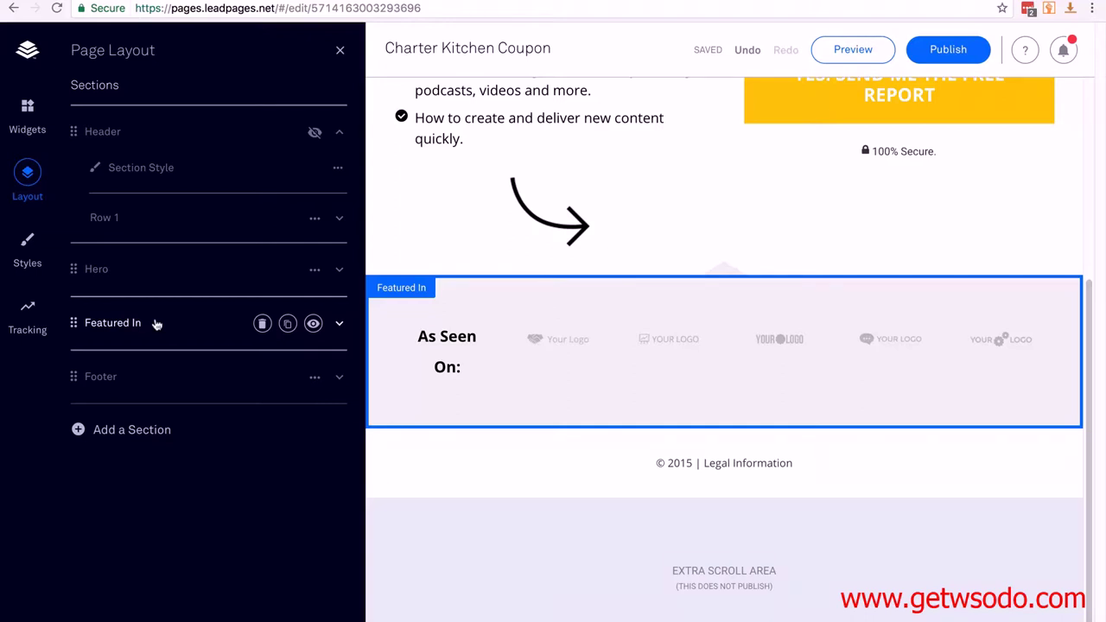
pyautogui.click(314, 324)
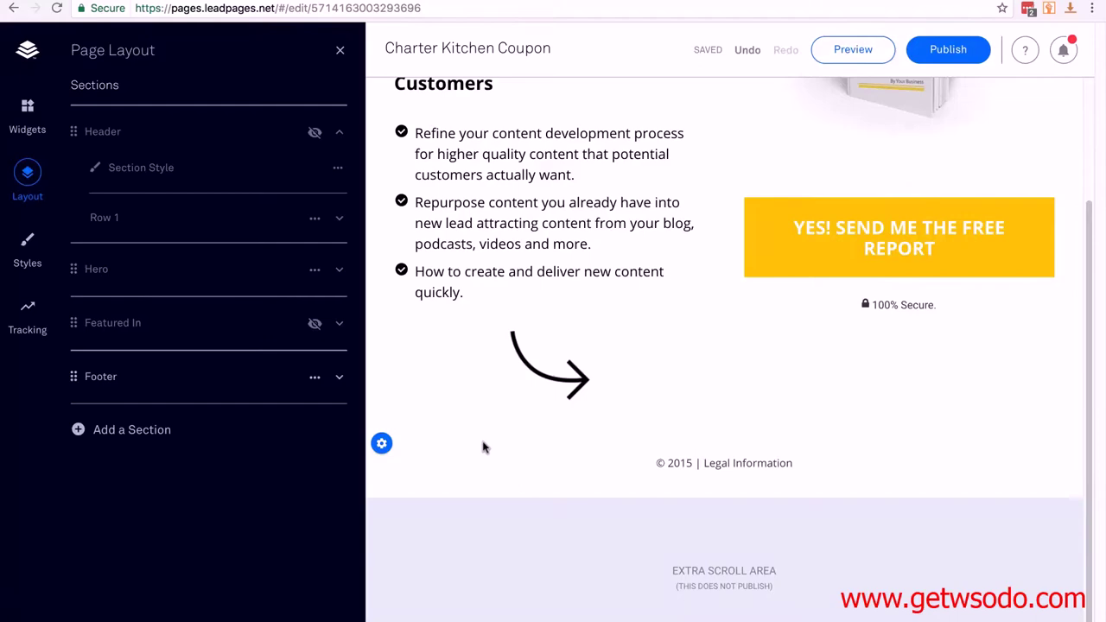
pyautogui.click(340, 52)
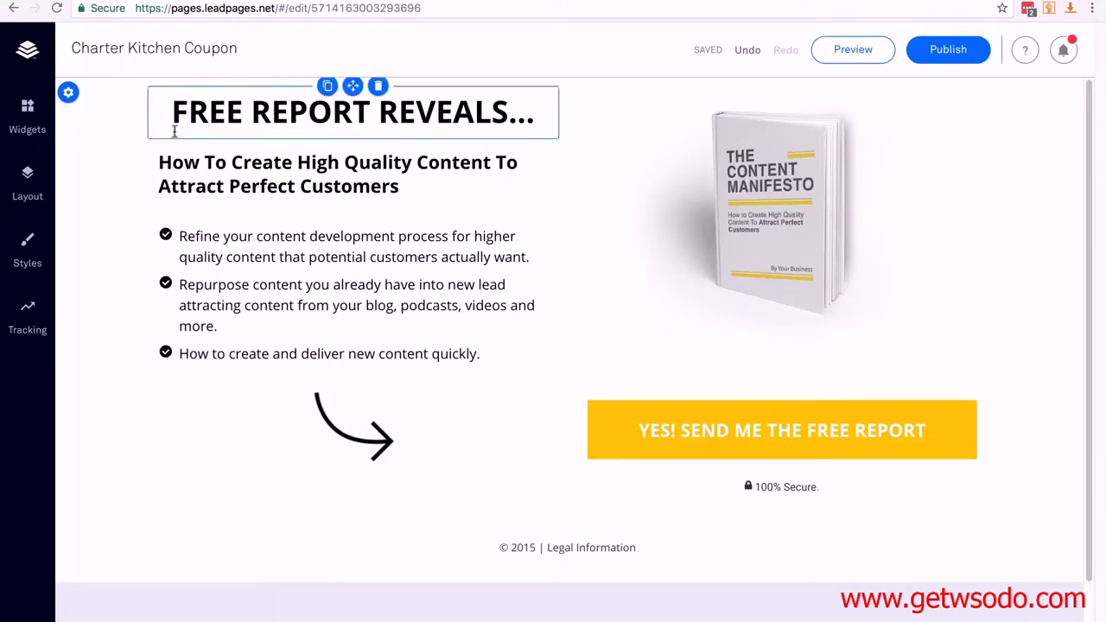
# Replace the "FREE REPORT REVEALS..." headline with "Silicon Spatula Set 20% Off Coupon Code".
pyautogui.click(224, 112)
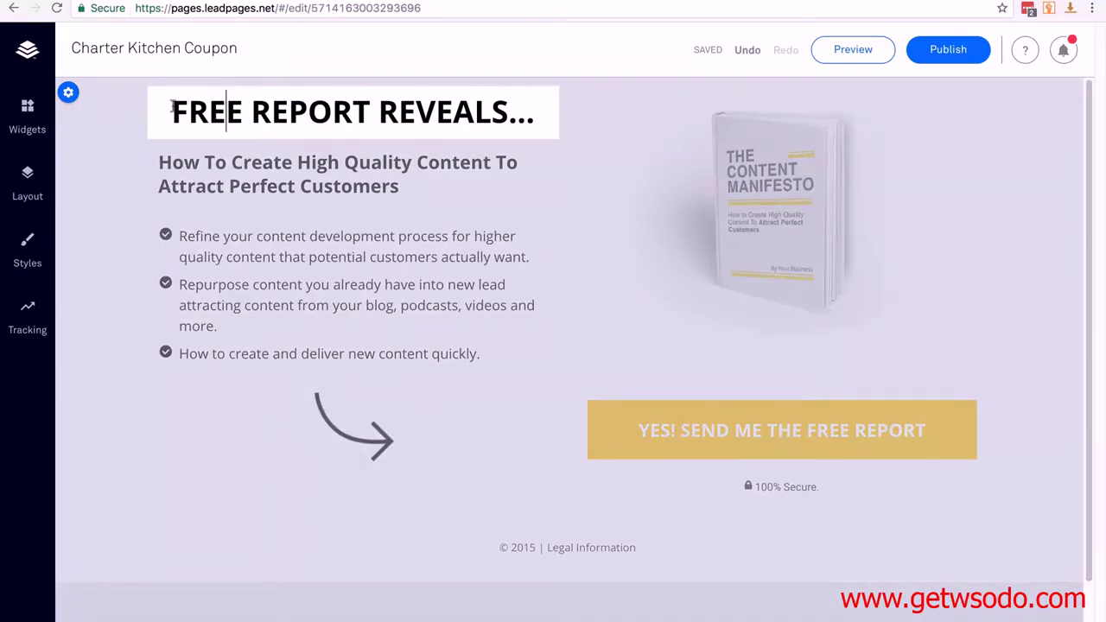
pyautogui.tripleClick(230, 111)
pyautogui.tripleClick(244, 108)
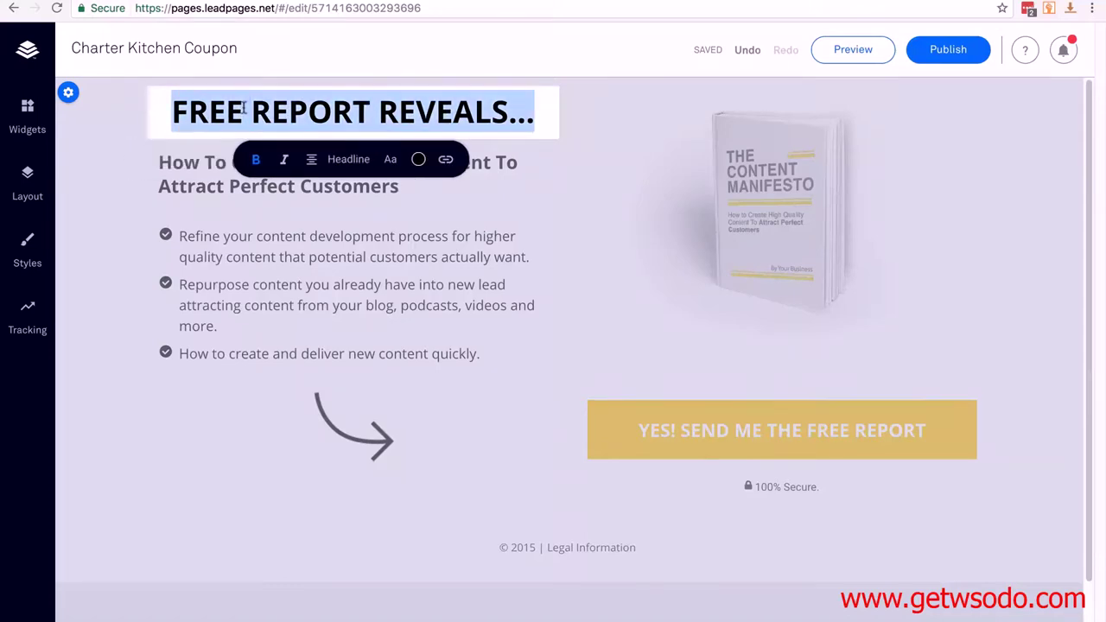
pyautogui.write('Silicon Spatula Set 20% Off Coupon Code')
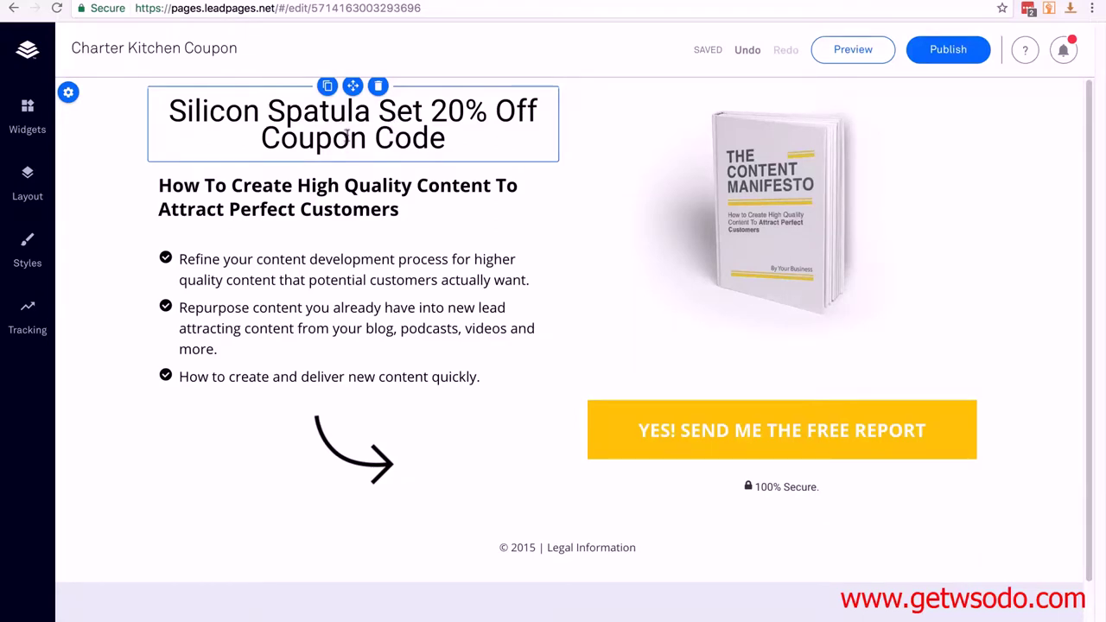
# Set the whole coupon headline's text size to 7 and its spacing to 2.
pyautogui.moveTo(171, 105); pyautogui.dragTo(465, 139)
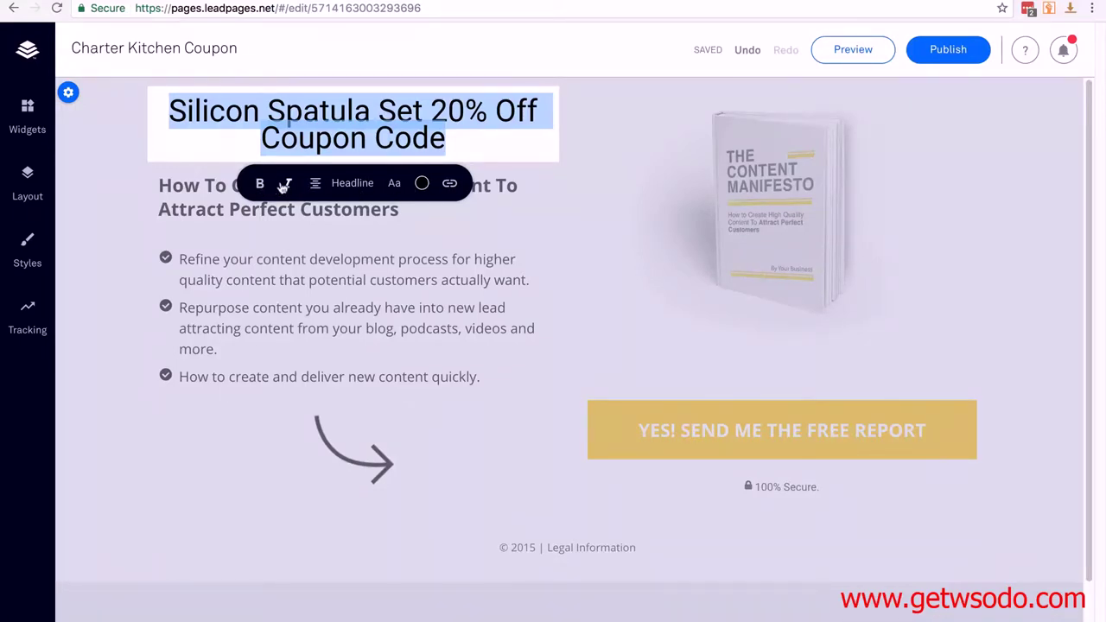
pyautogui.click(395, 186)
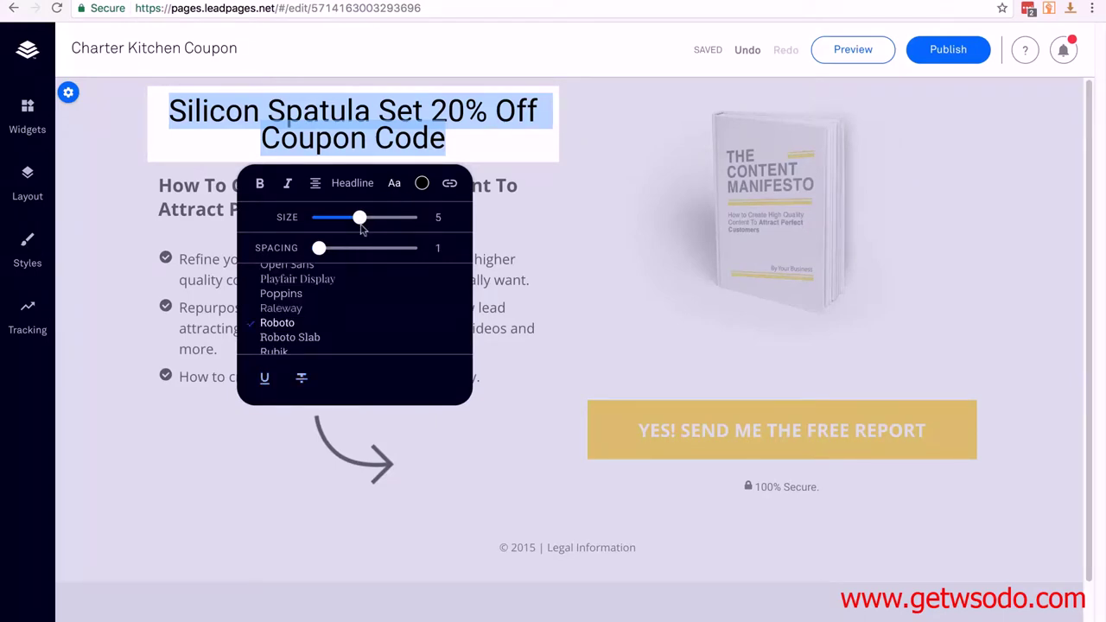
pyautogui.moveTo(360, 216)
pyautogui.mouseDown()
pyautogui.moveTo(344, 217)
pyautogui.moveTo(368, 217)
pyautogui.mouseUp()
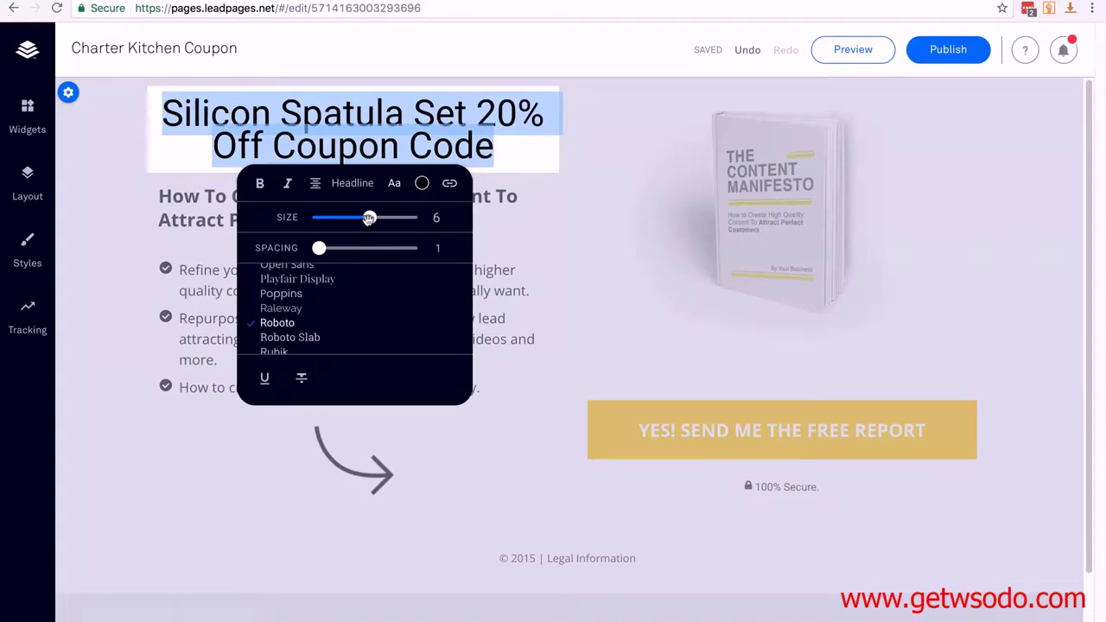
pyautogui.moveTo(367, 218); pyautogui.dragTo(379, 216)
pyautogui.moveTo(318, 248); pyautogui.dragTo(328, 248)
pyautogui.click(218, 215)
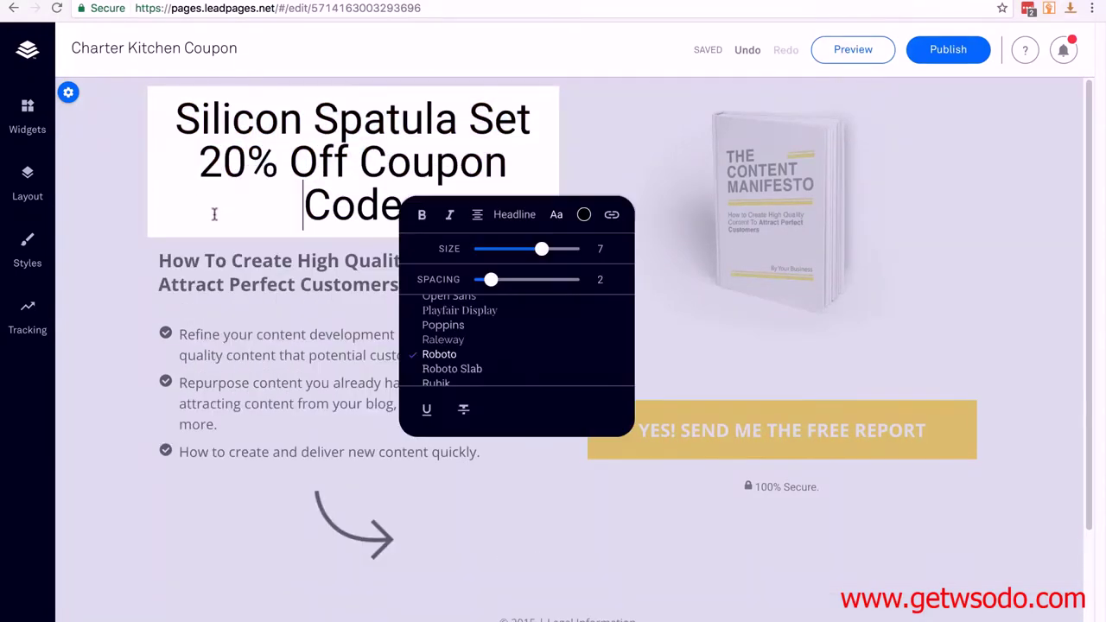
# Reduce the whole coupon headline's text size to 6.
pyautogui.tripleClick(391, 182)
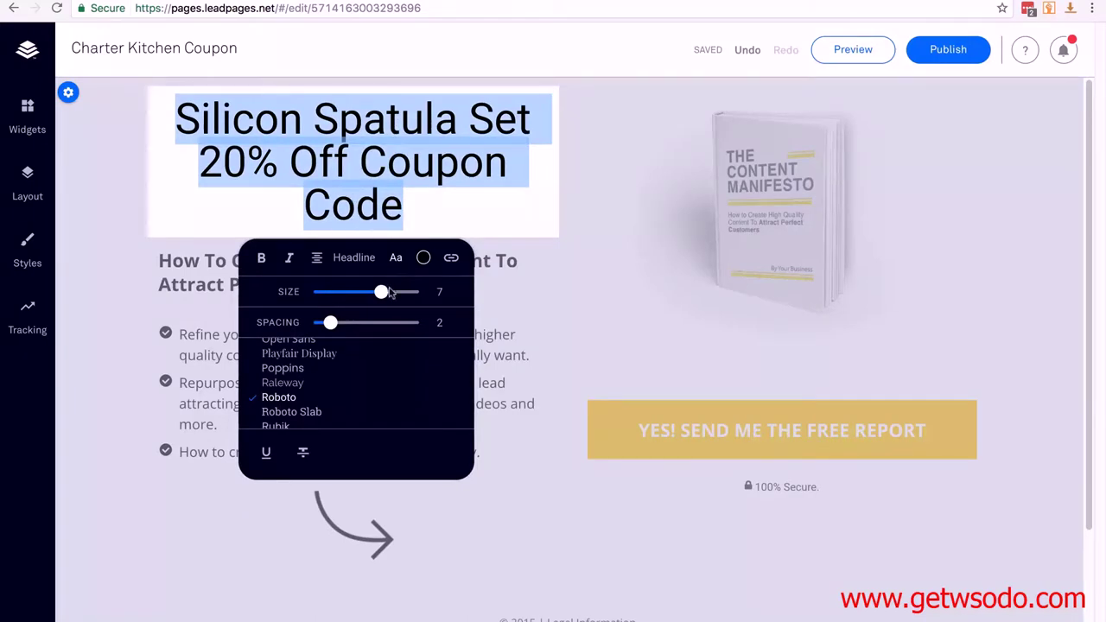
pyautogui.moveTo(378, 292); pyautogui.dragTo(372, 291)
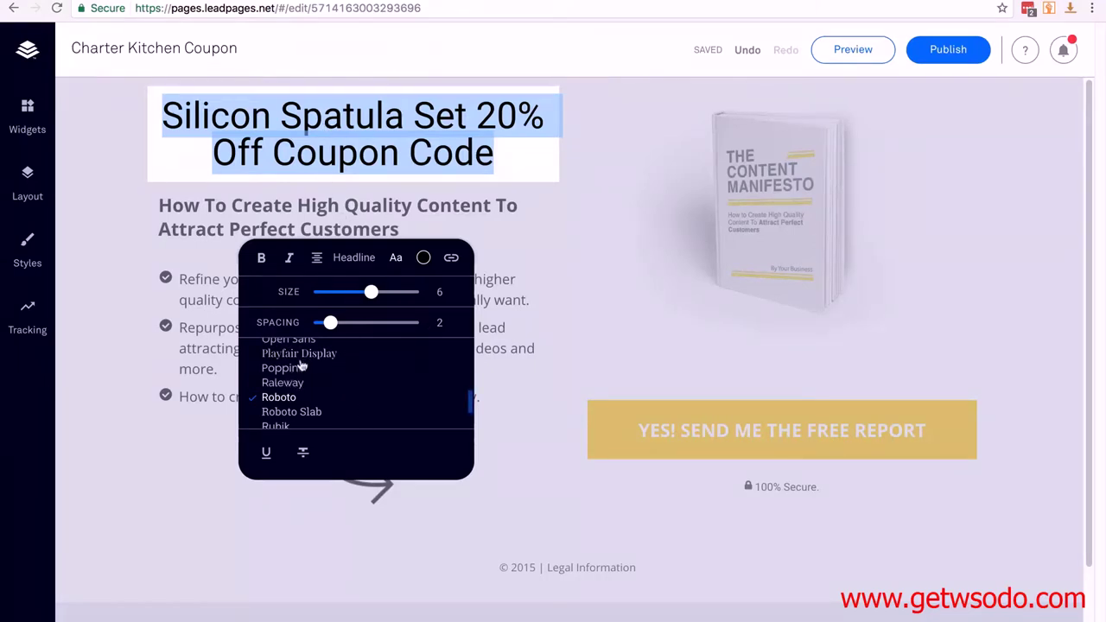
pyautogui.scroll(-5, 293, 363)
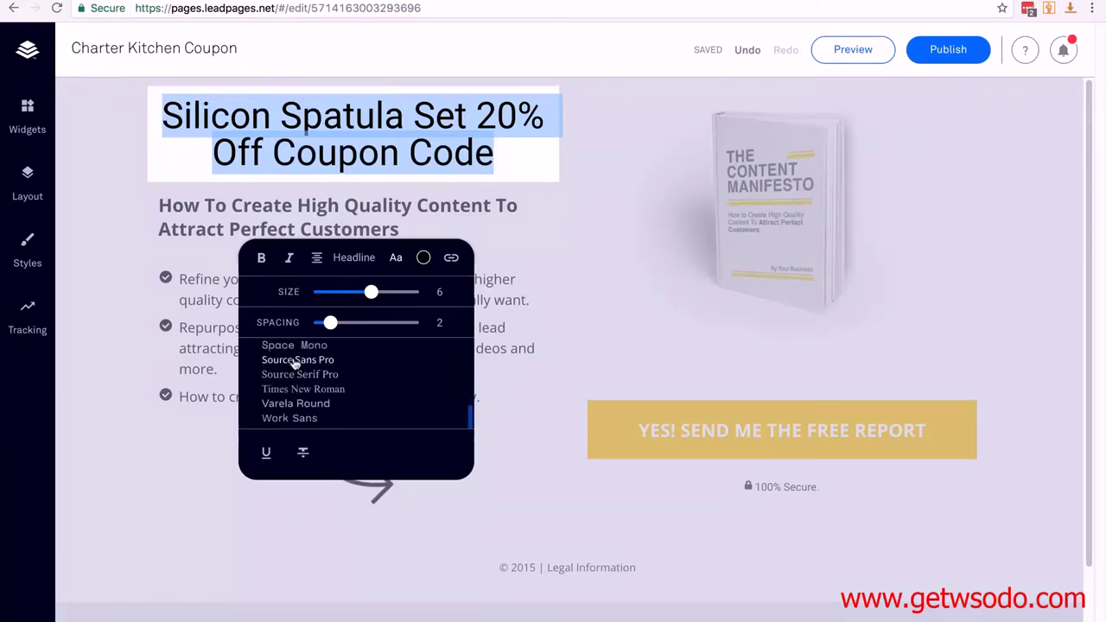
pyautogui.scroll(10, 294, 363)
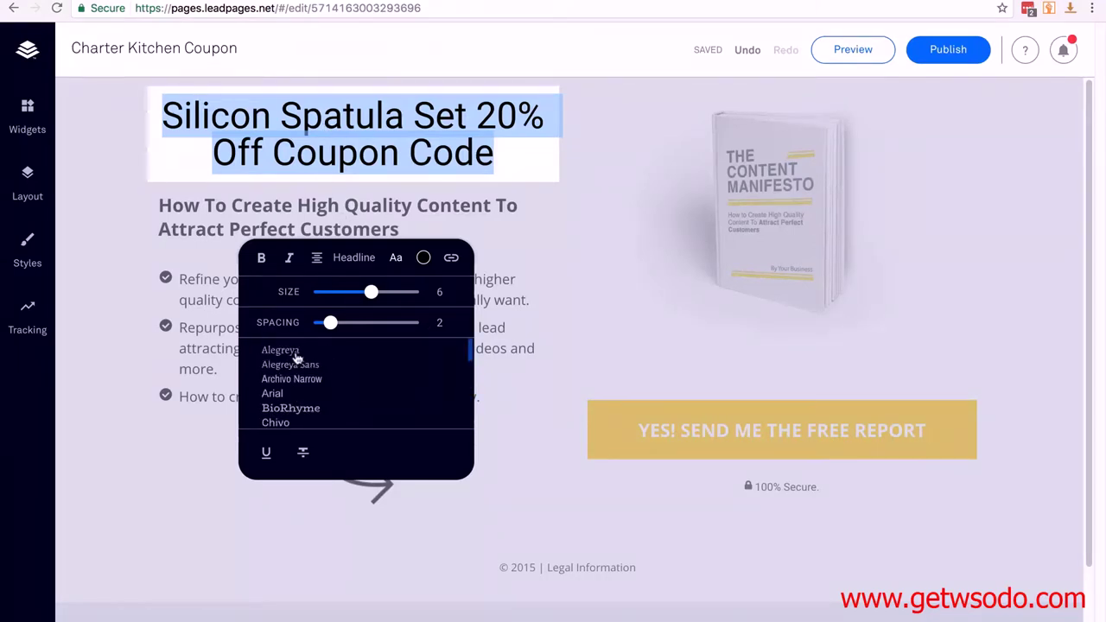
pyautogui.click(557, 218)
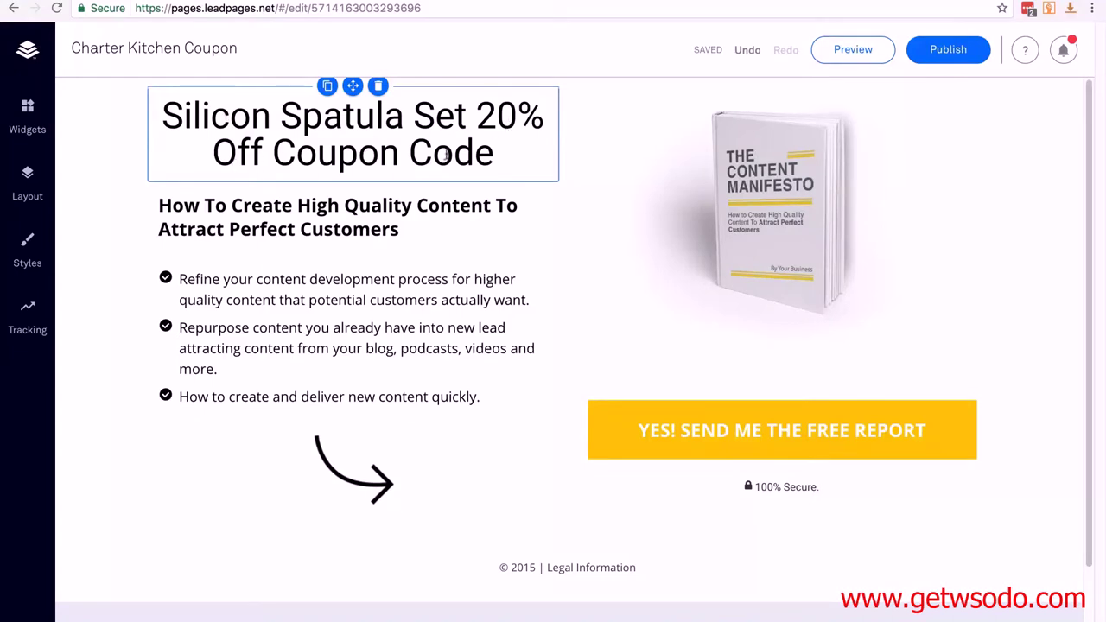
# Replace the "How To Create High Quality Content..." subheading with "Luxury Quality Silicon Spatula Set".
pyautogui.moveTo(158, 204); pyautogui.dragTo(228, 229)
pyautogui.click(229, 228)
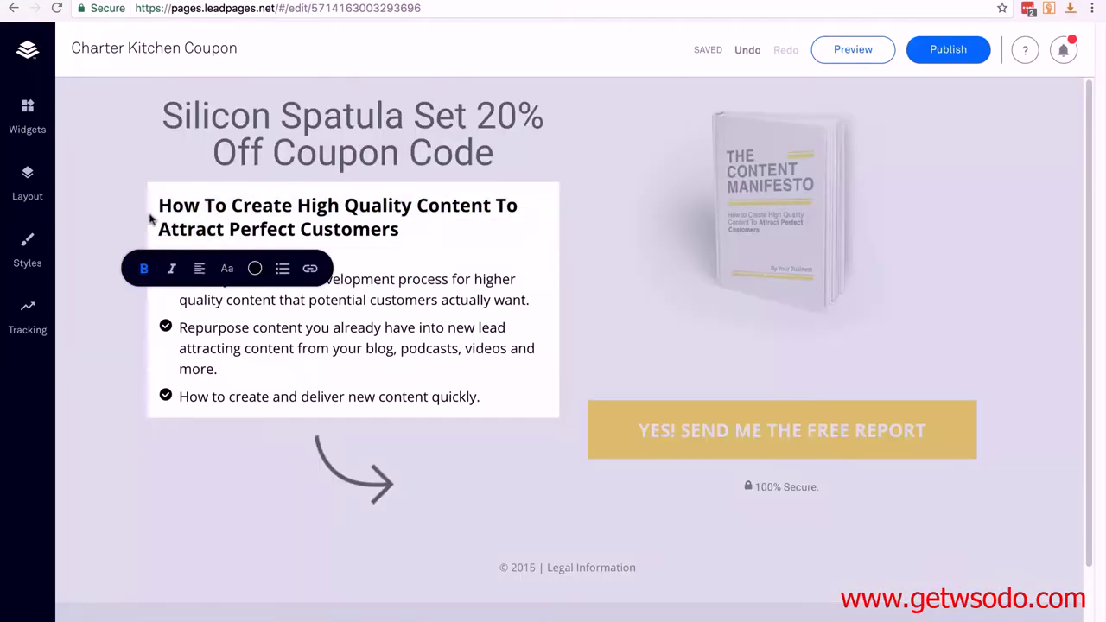
pyautogui.moveTo(158, 205); pyautogui.dragTo(397, 231)
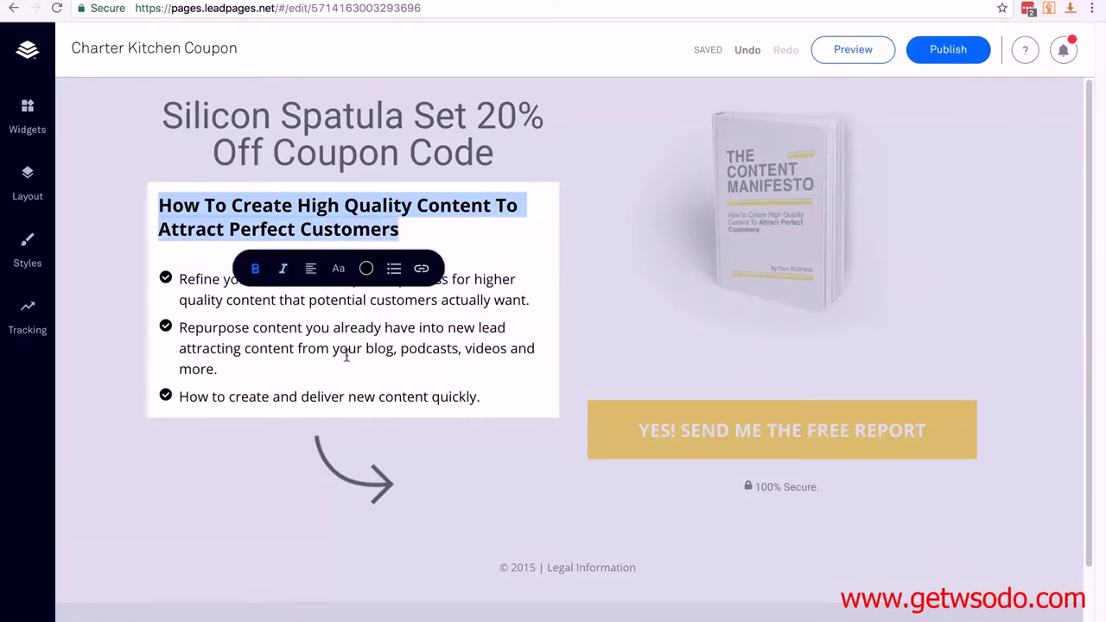
pyautogui.write('Luxury Quality Silicon Spatula Set')
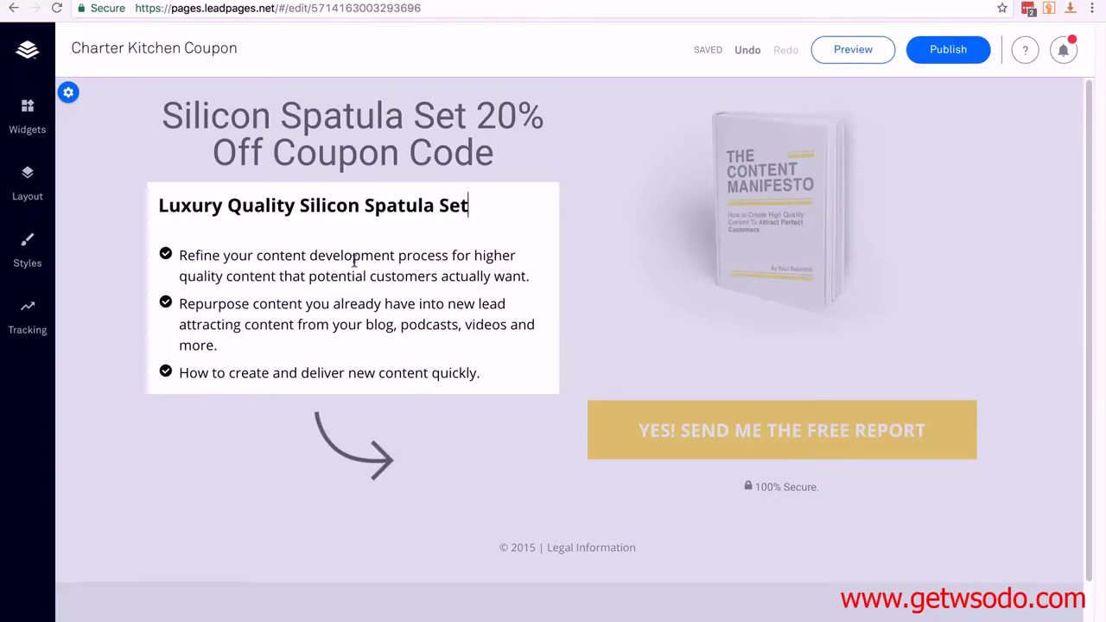
# Copy "3-piece set of flexible silicone spatulas in blue" from the Amazon product listing and replace the page's first bullet with it.
pyautogui.hotkey('ctrl', 'Tab')
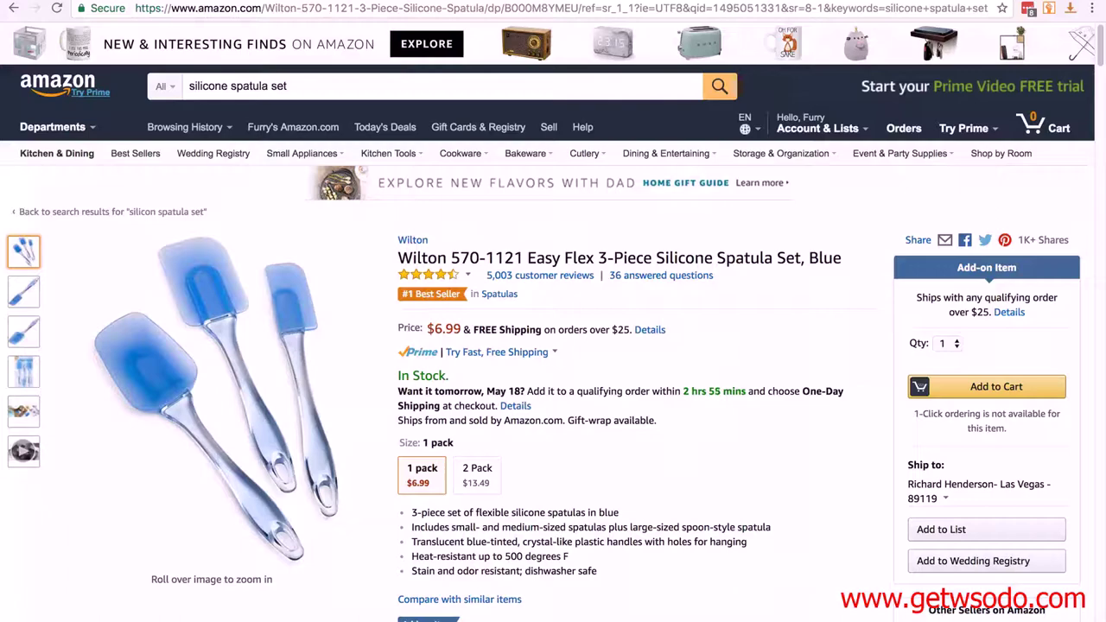
pyautogui.scroll(-4, 609, 384)
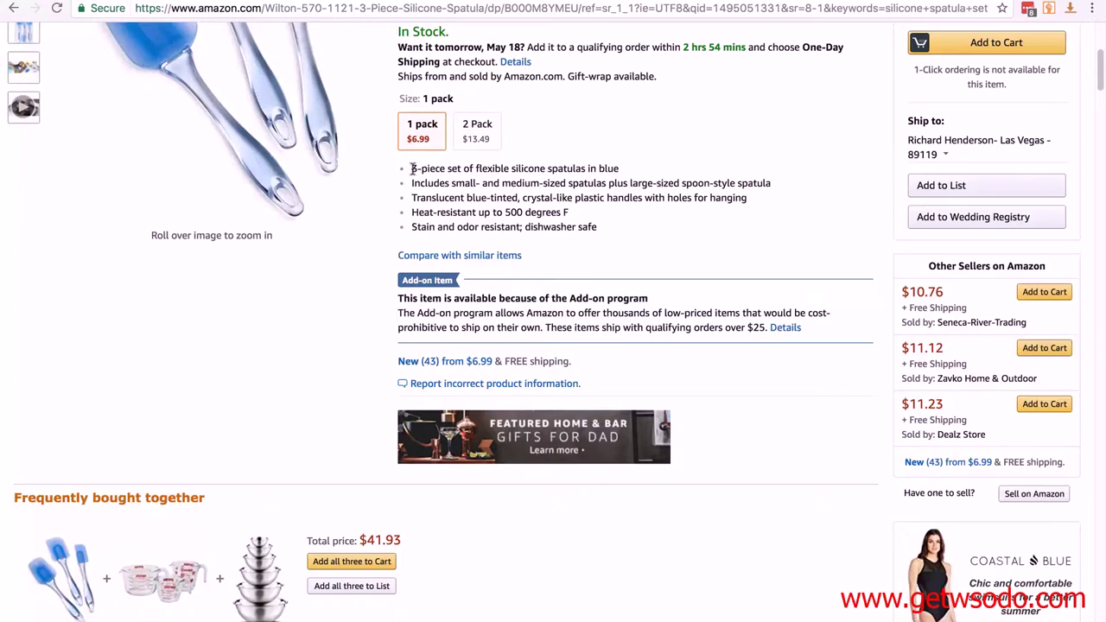
pyautogui.moveTo(412, 169); pyautogui.dragTo(618, 170)
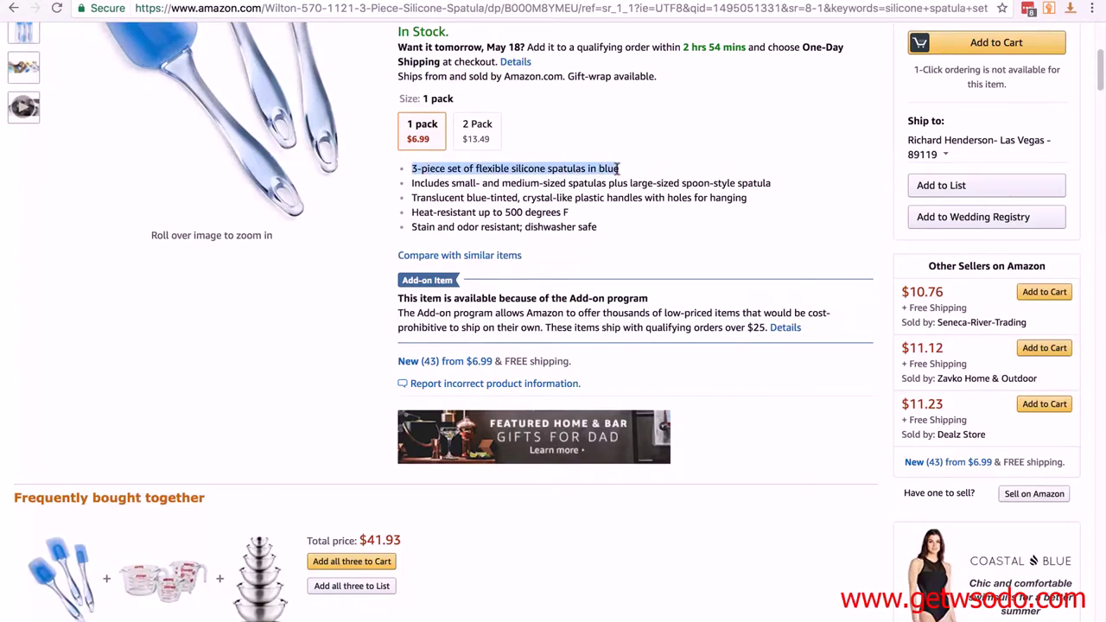
pyautogui.rightClick(572, 170)
pyautogui.click(587, 204)
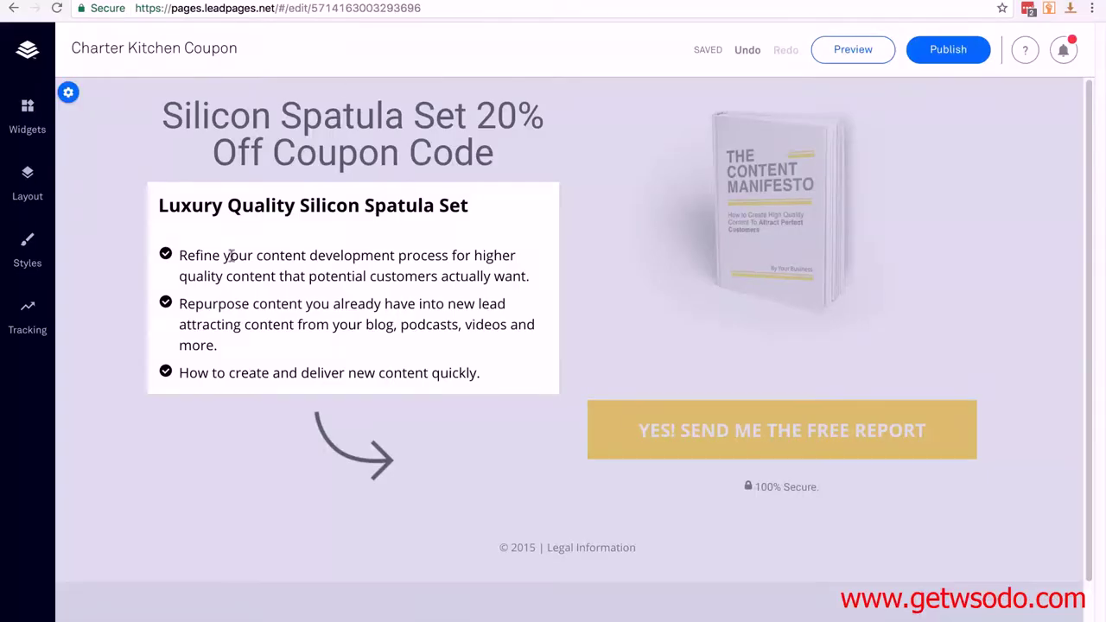
pyautogui.tripleClick(421, 283)
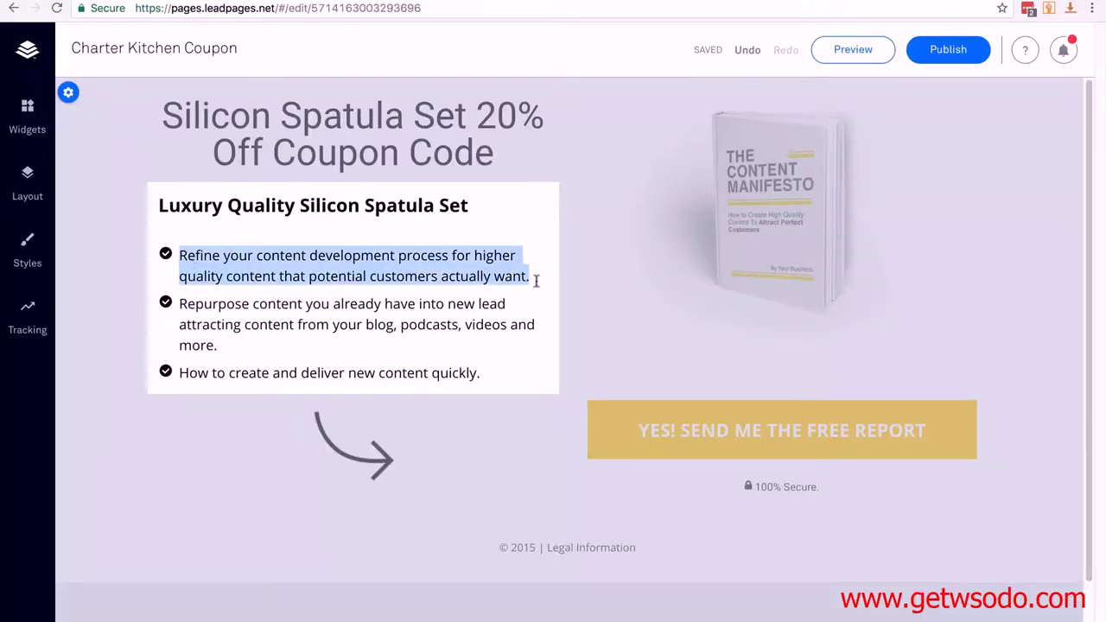
pyautogui.hotkey('ctrl', 'v')
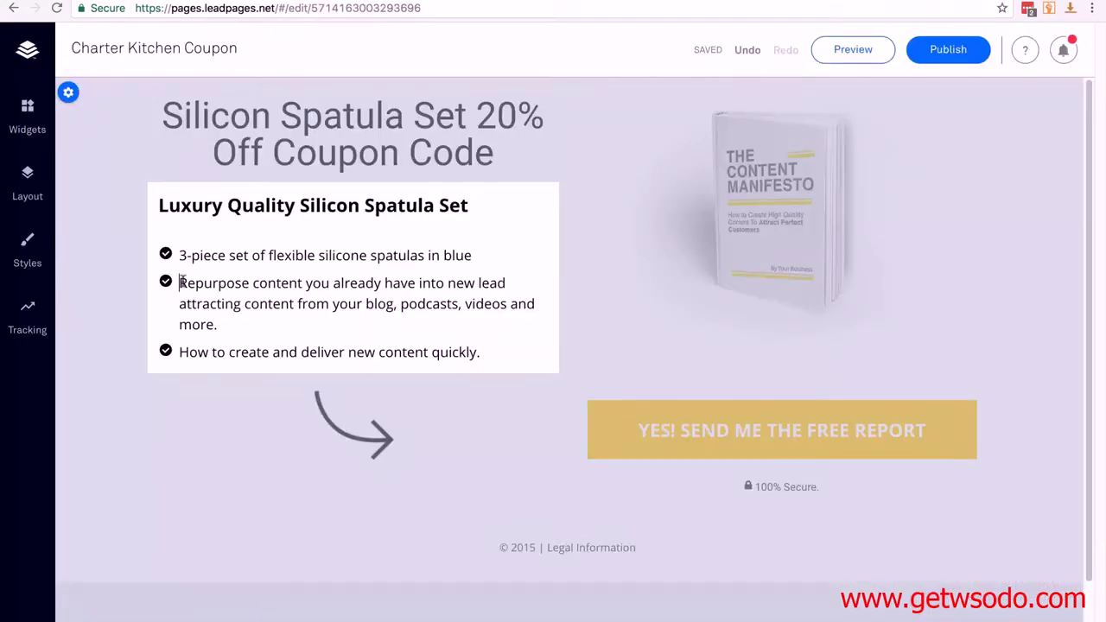
# Replace the second bullet, "Repurpose content...", with "Stain and odor resistant; dishwasher safe".
pyautogui.moveTo(178, 282); pyautogui.dragTo(216, 324)
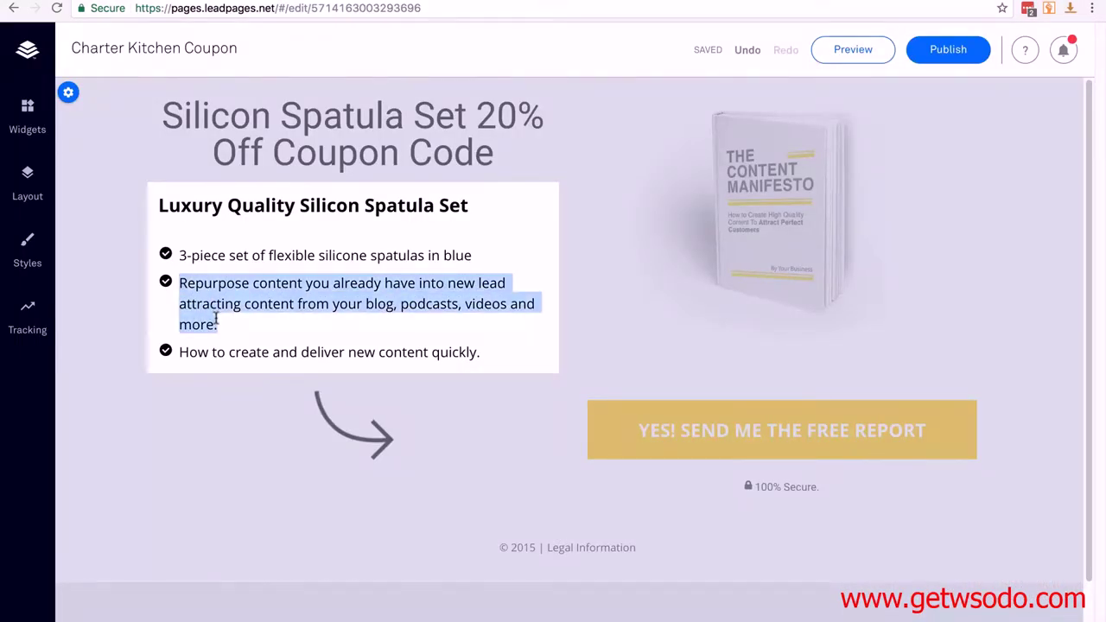
pyautogui.hotkey('ctrl', 'v')
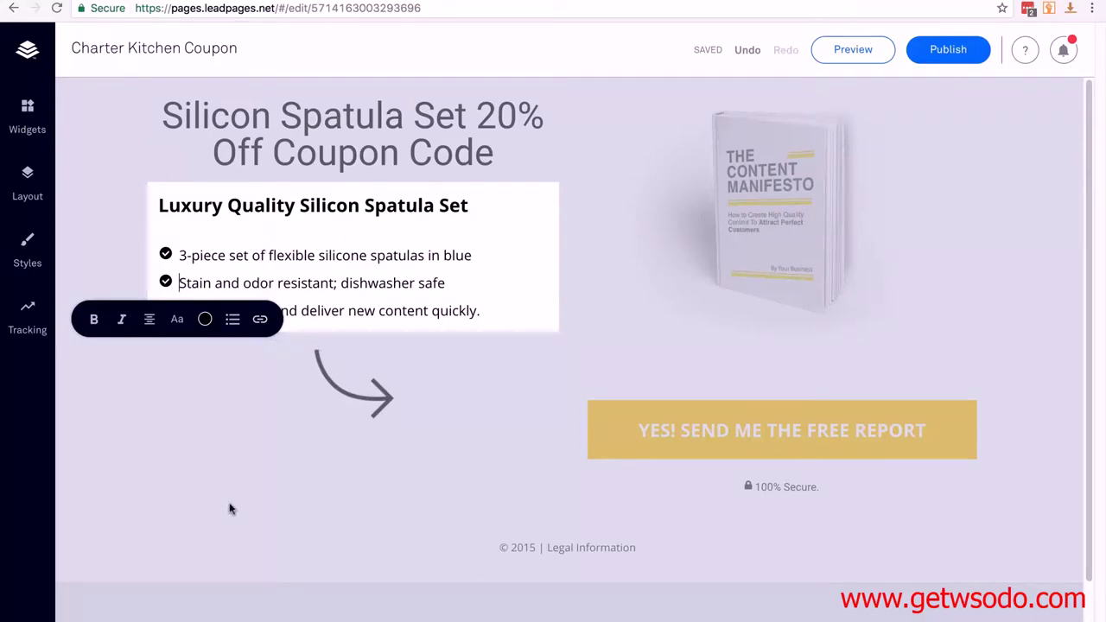
pyautogui.press('End')
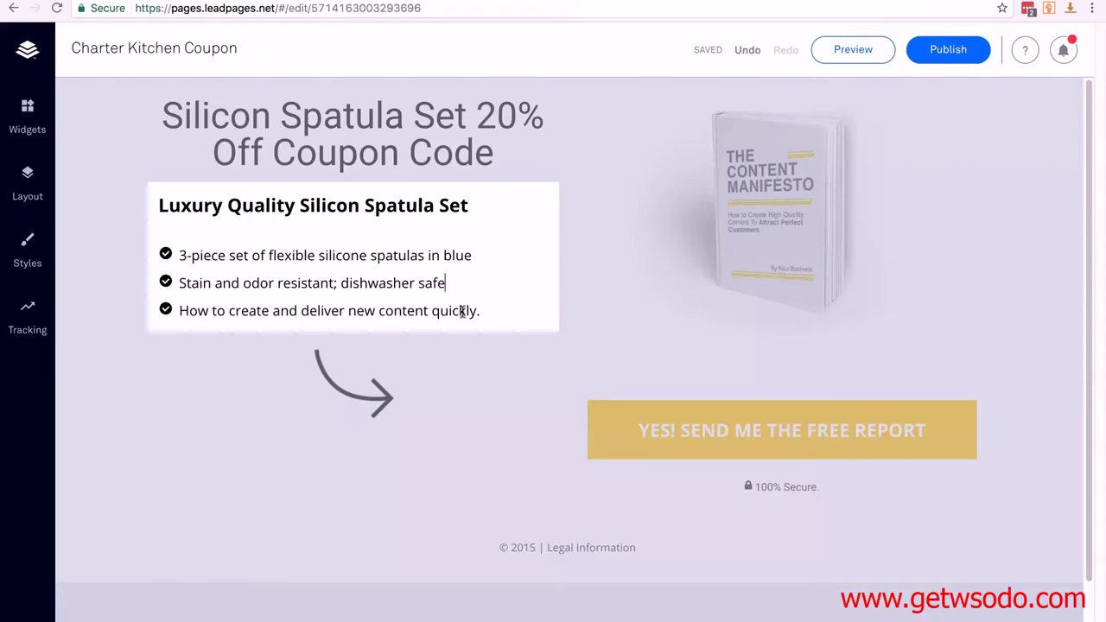
# Replace the third bullet with "Grab your 50% coupon right now while stocks last".
pyautogui.tripleClick(464, 312)
pyautogui.hotkey('ctrl', 'v')
pyautogui.click(498, 311)
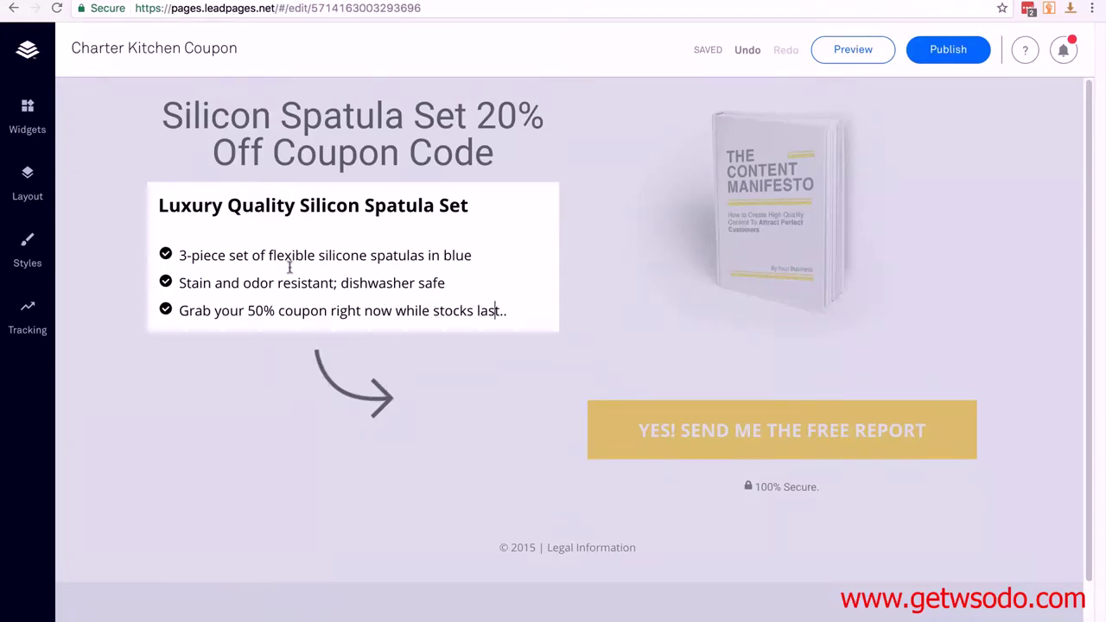
# Add the bullets "Includes small- and medium-sized spatulas plus large-sized spoon-style spatula" and "Plus get future offers just for registering today!!".
pyautogui.hotkey('ctrl', 'Tab')
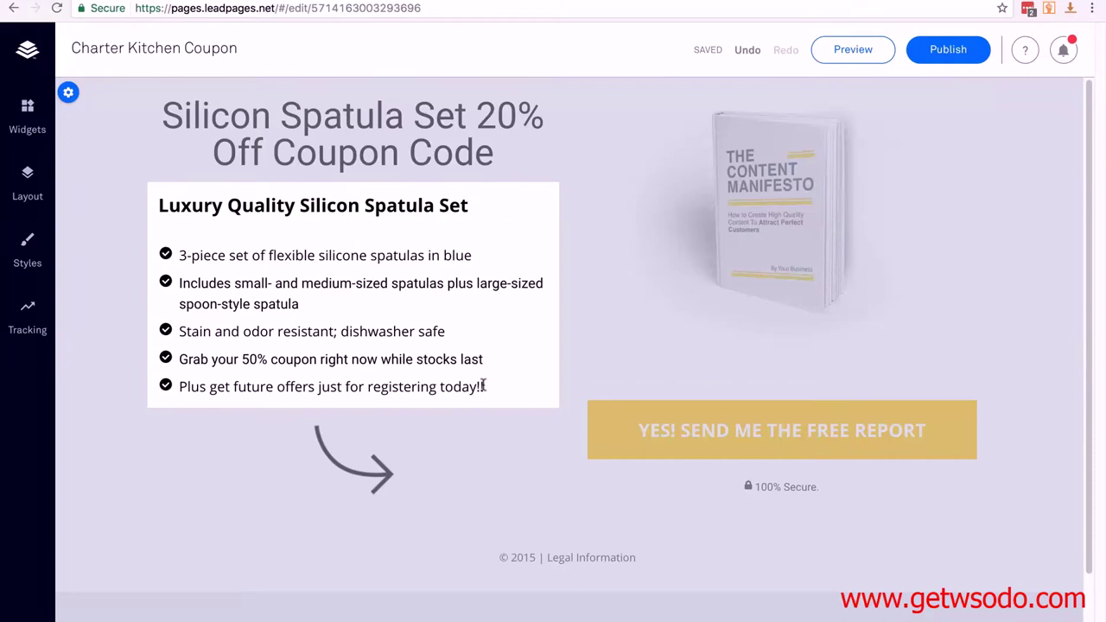
pyautogui.click(298, 464)
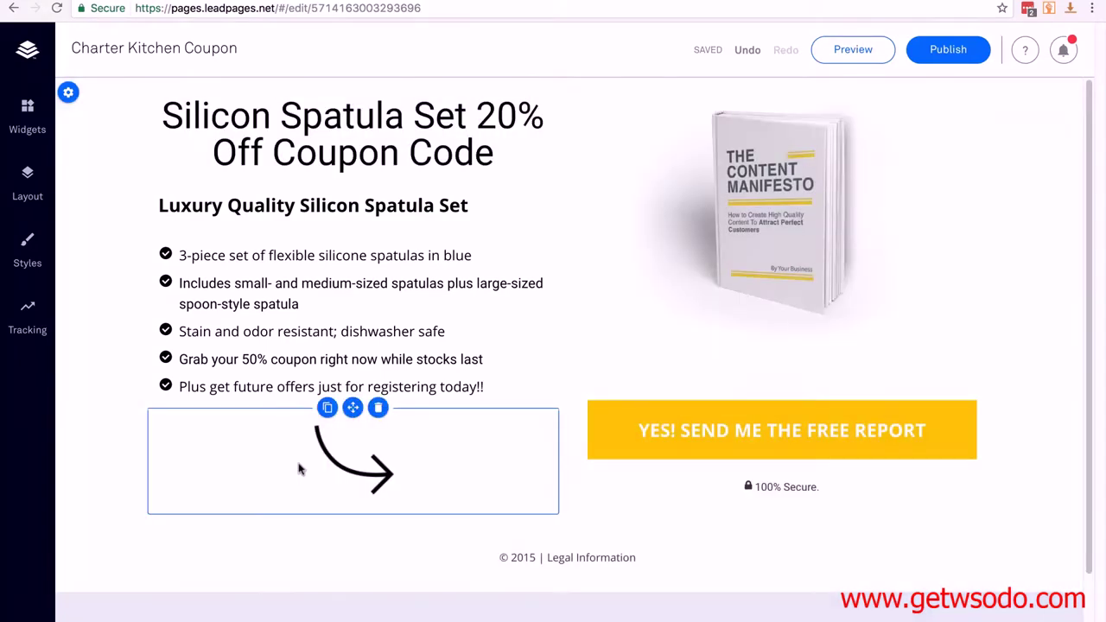
# Delete the two exclamation marks at the end of the last bullet and undo the deletion.
pyautogui.click(764, 195)
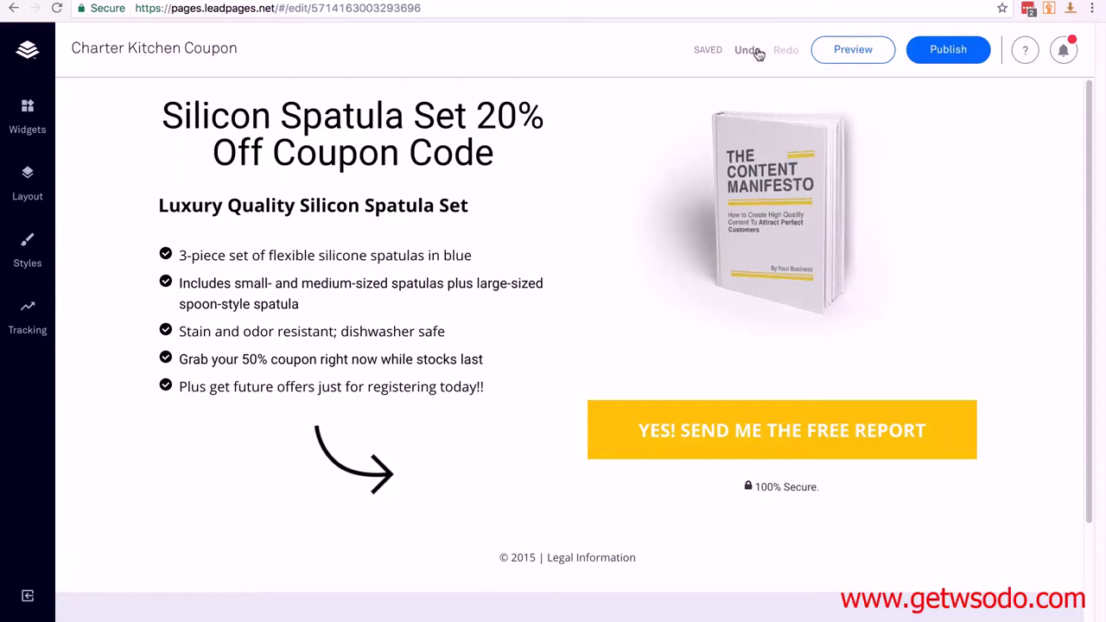
pyautogui.click(487, 388)
pyautogui.press('BackSpace')
pyautogui.press('BackSpace')
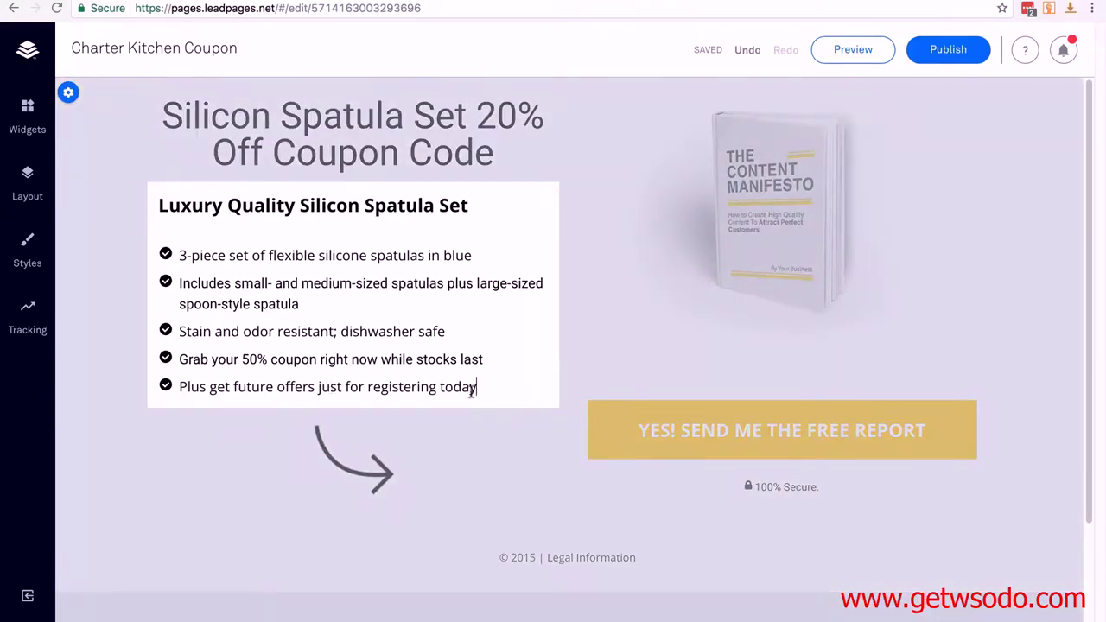
pyautogui.click(741, 53)
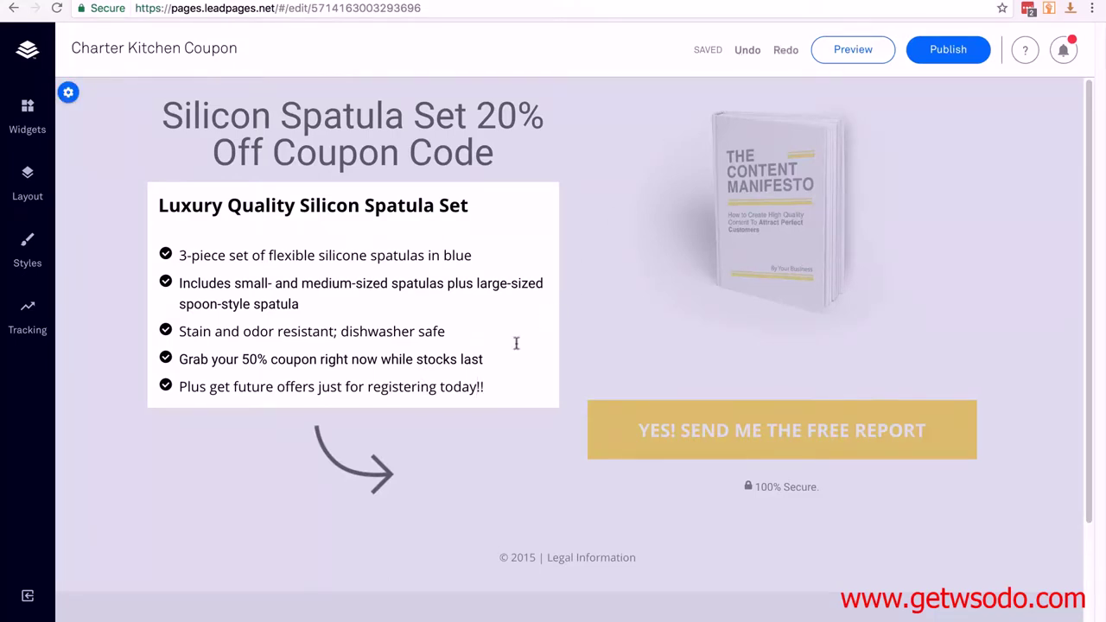
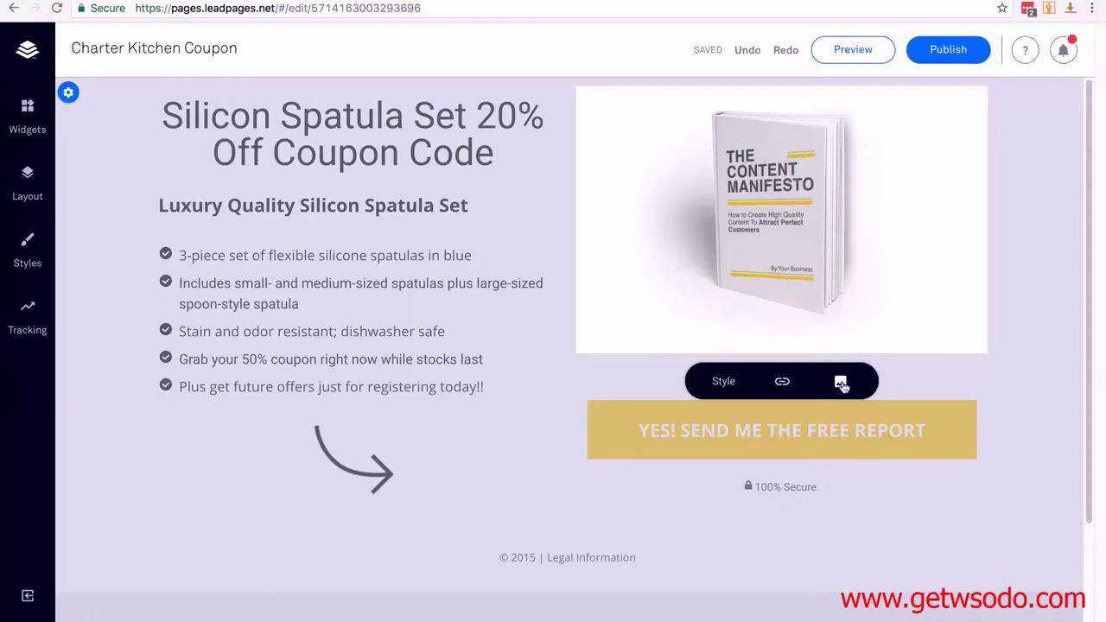
# Replace the Content Manifesto book image with the uploaded spatula image SSS.jpg.
pyautogui.click(841, 383)
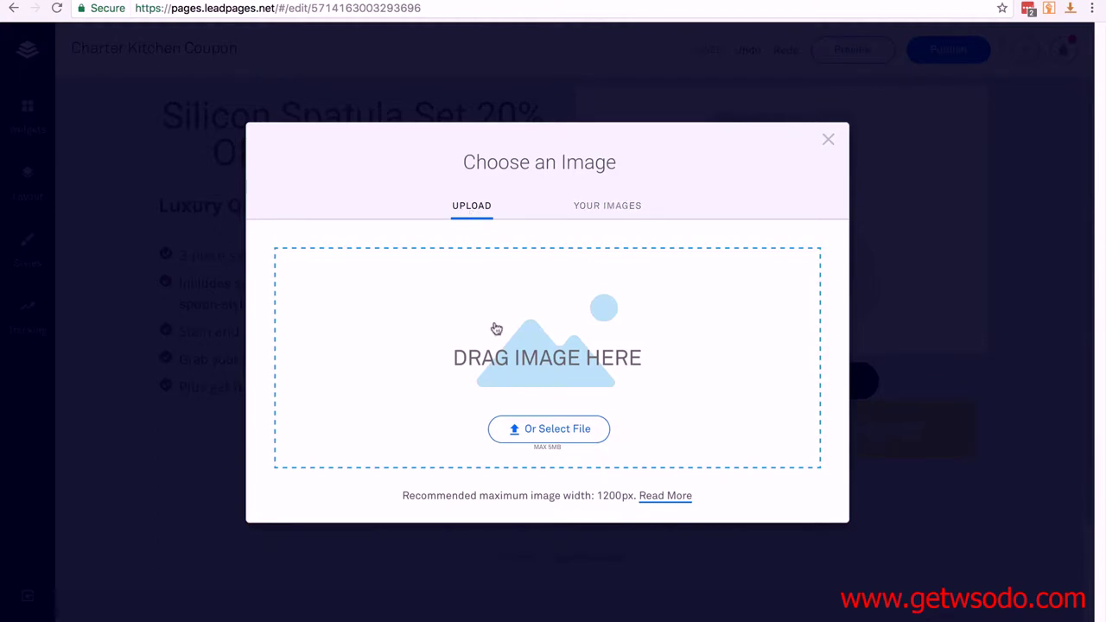
pyautogui.click(561, 436)
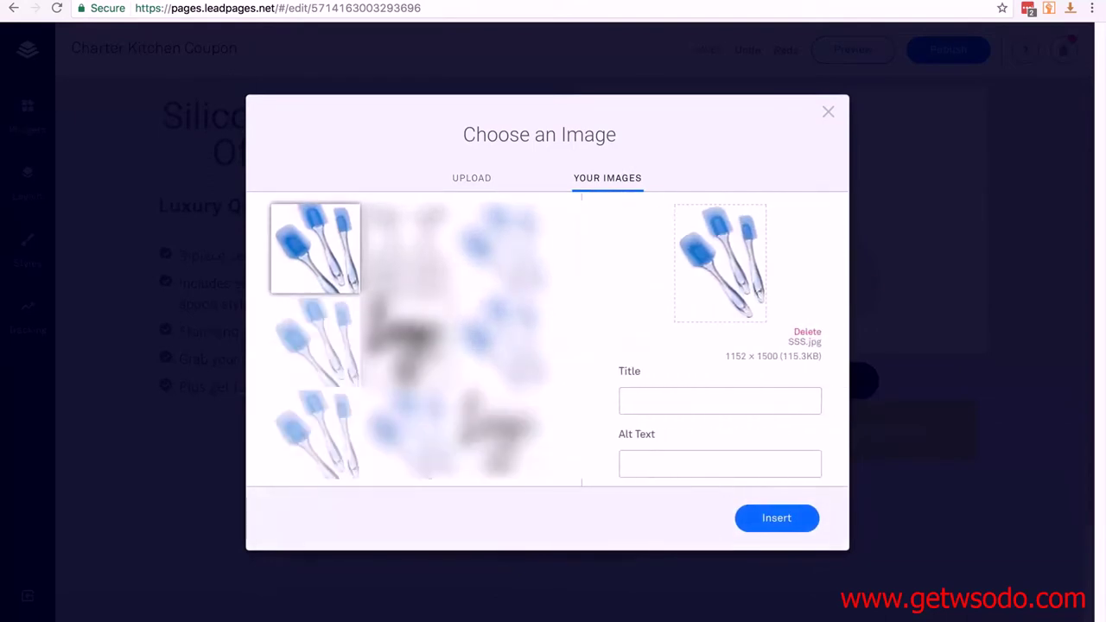
pyautogui.click(682, 464)
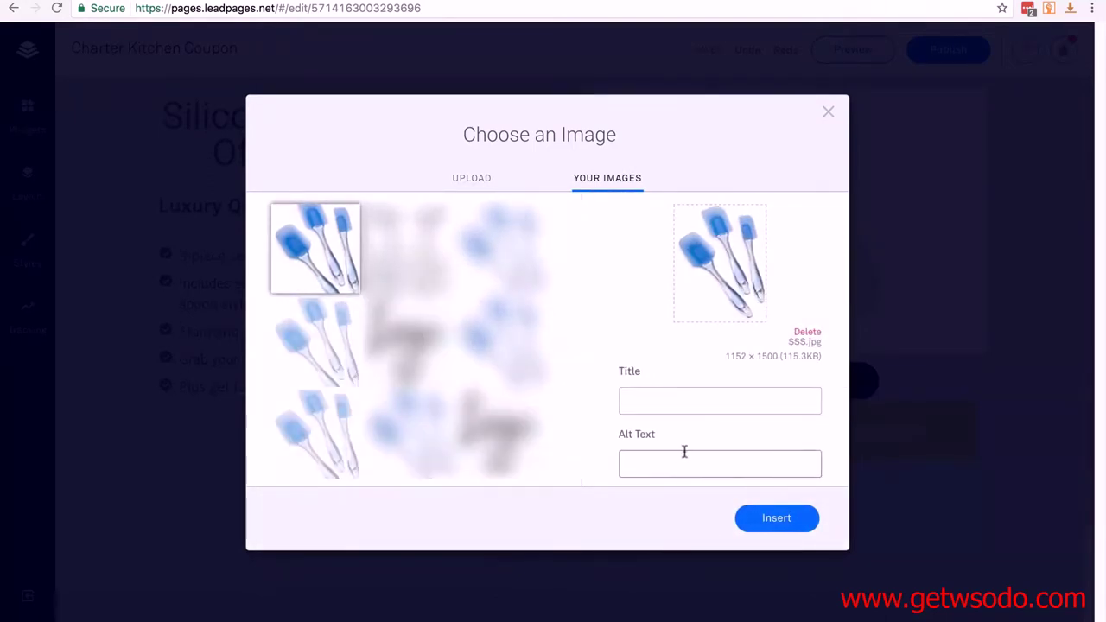
pyautogui.click(768, 519)
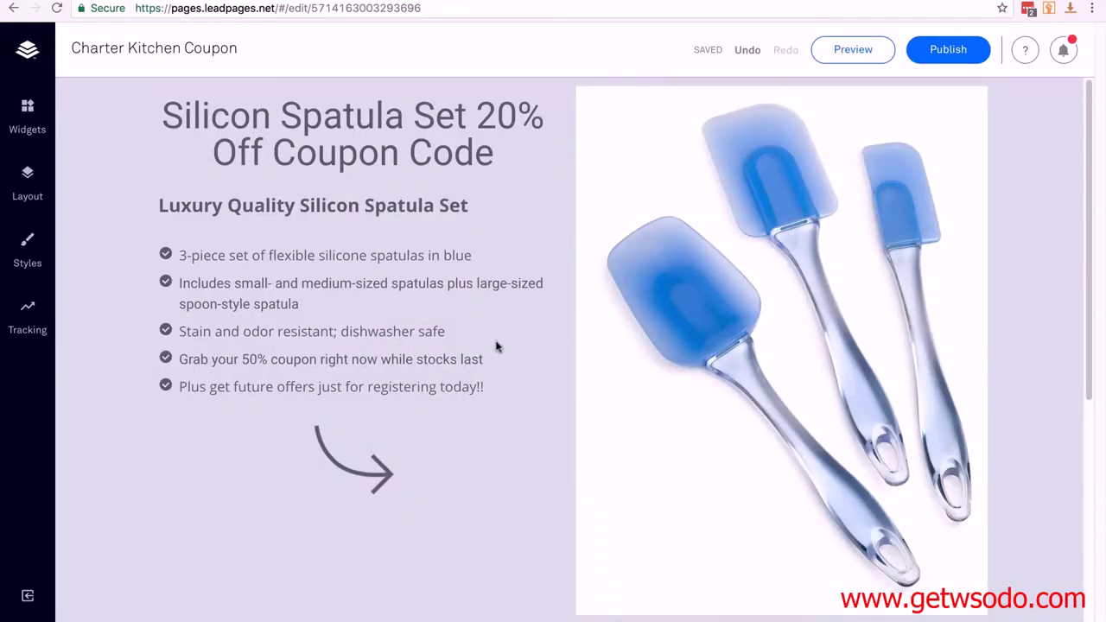
# Replace the oversized spatula picture by uploading and inserting the version that shows the three spatulas smaller.
pyautogui.scroll(-5, 499, 347)
pyautogui.scroll(5, 499, 347)
pyautogui.scroll(-5, 499, 348)
pyautogui.scroll(2, 498, 347)
pyautogui.scroll(2, 498, 347)
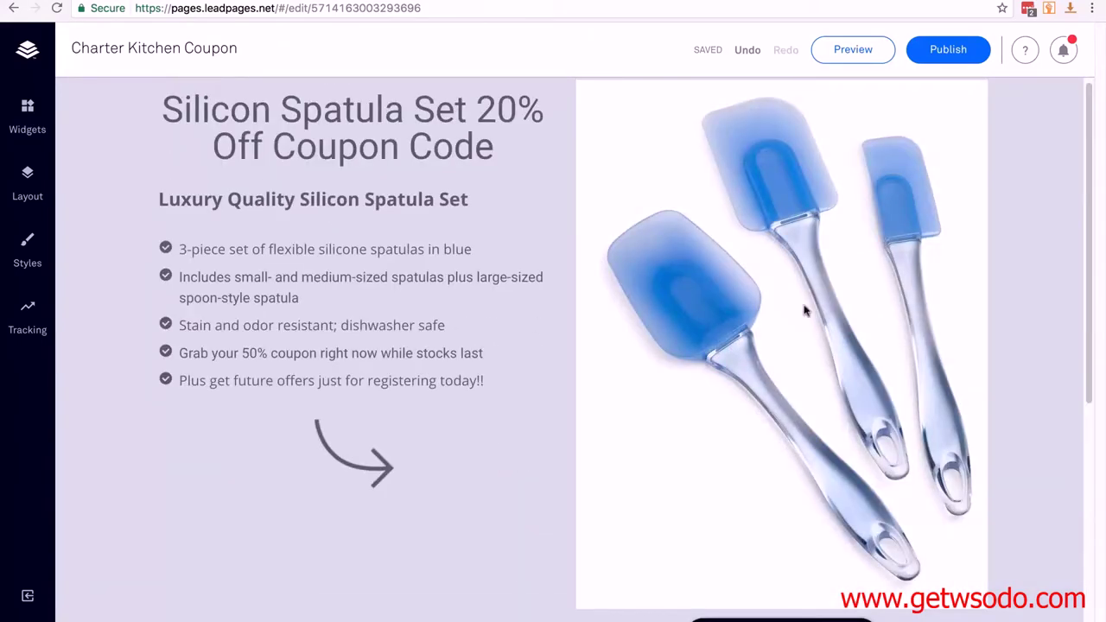
pyautogui.scroll(-4, 738, 331)
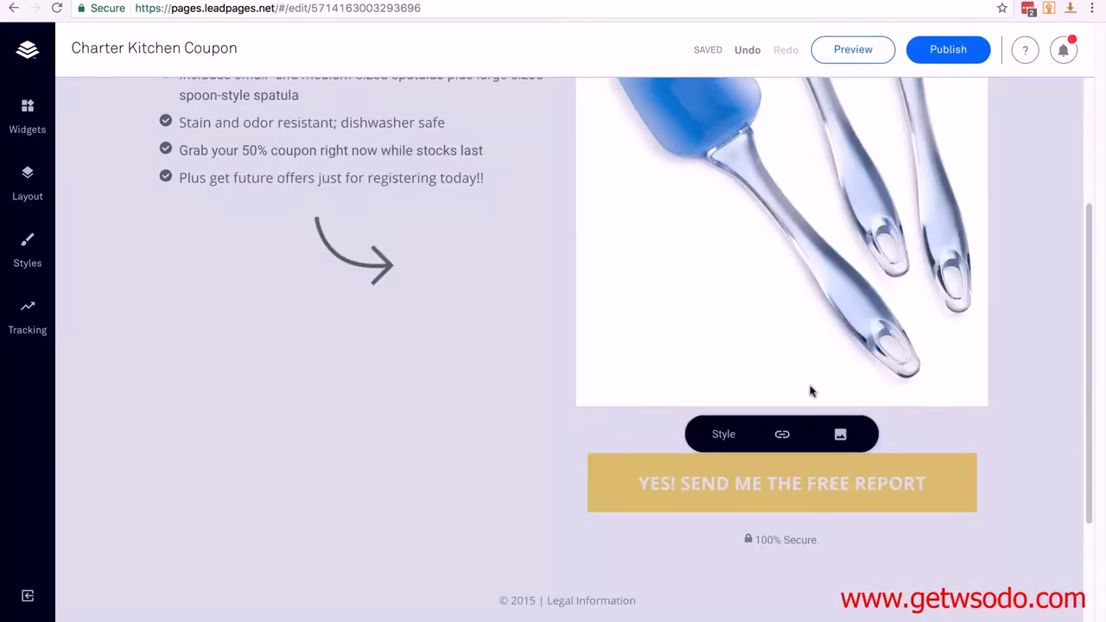
pyautogui.click(840, 436)
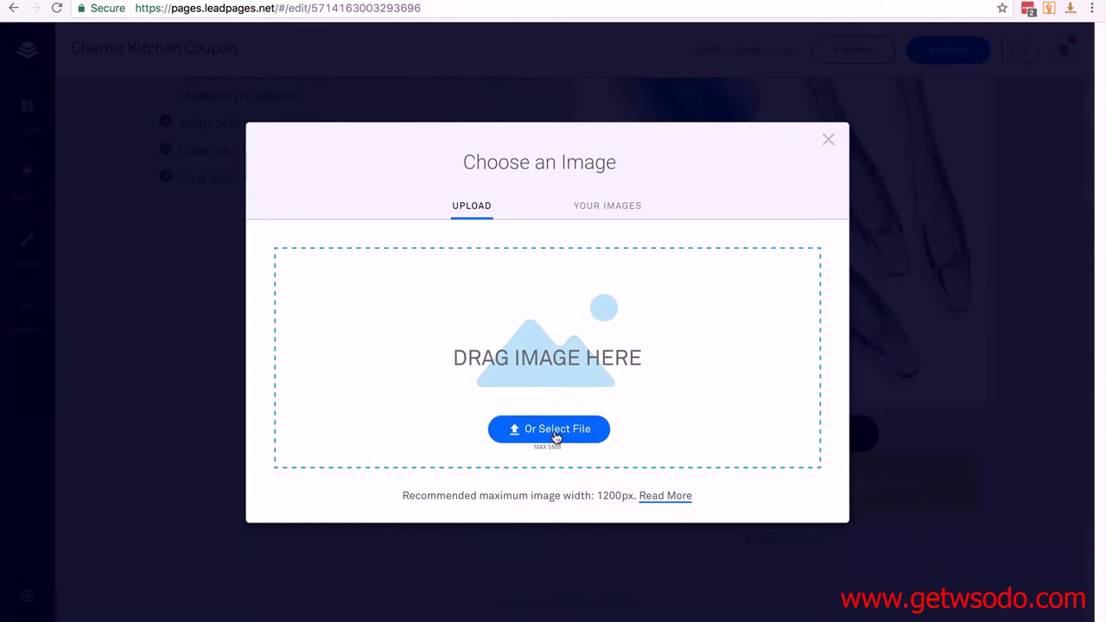
pyautogui.click(555, 437)
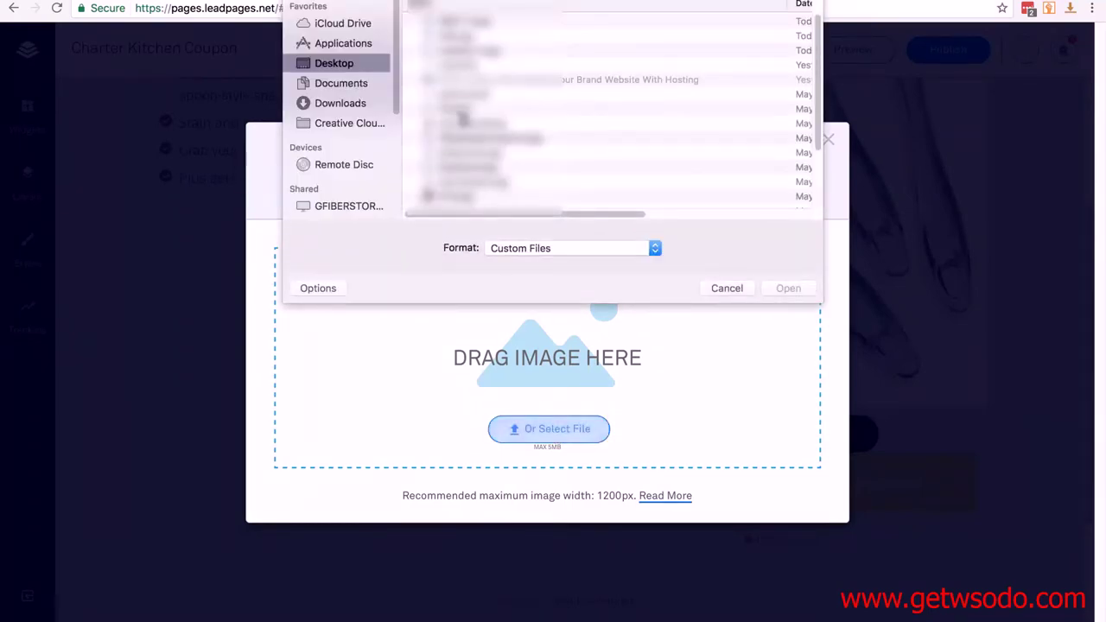
pyautogui.doubleClick(459, 31)
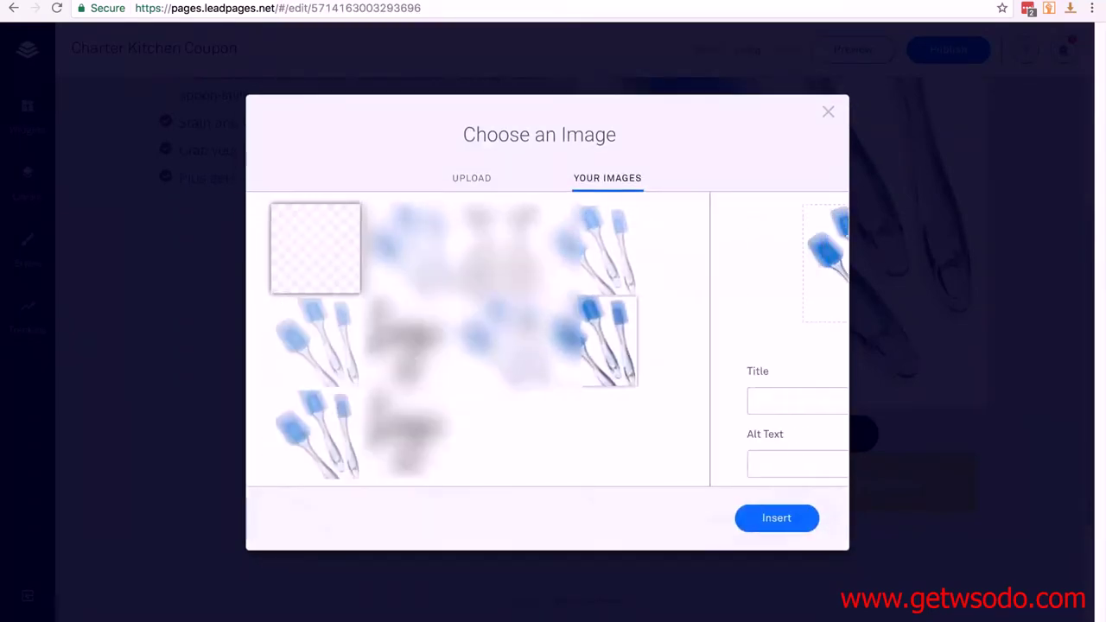
pyautogui.click(776, 518)
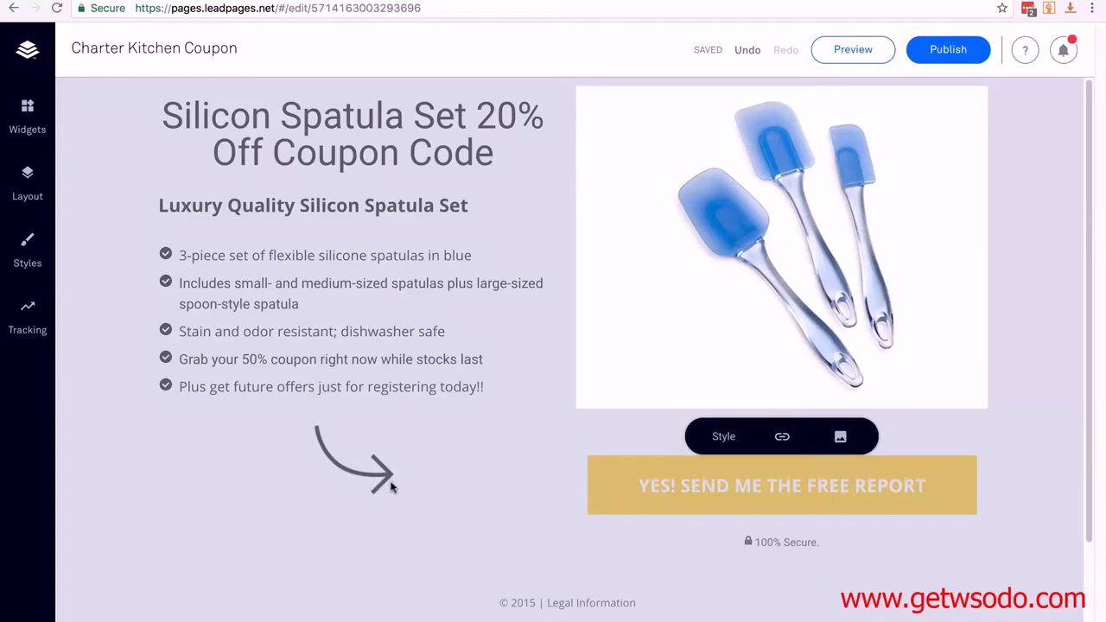
pyautogui.click(521, 471)
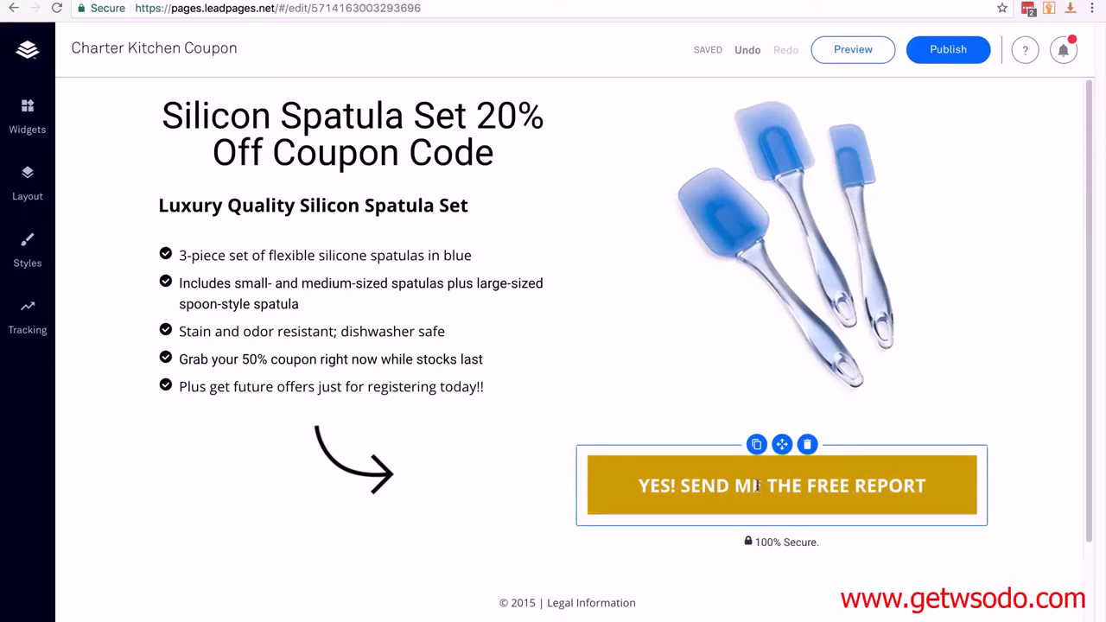
# Change the call-to-action button text to "YES! SEND ME MY COUPON CODE".
pyautogui.moveTo(679, 485); pyautogui.dragTo(925, 485)
pyautogui.write('SEND ME MY COUPON CODE')
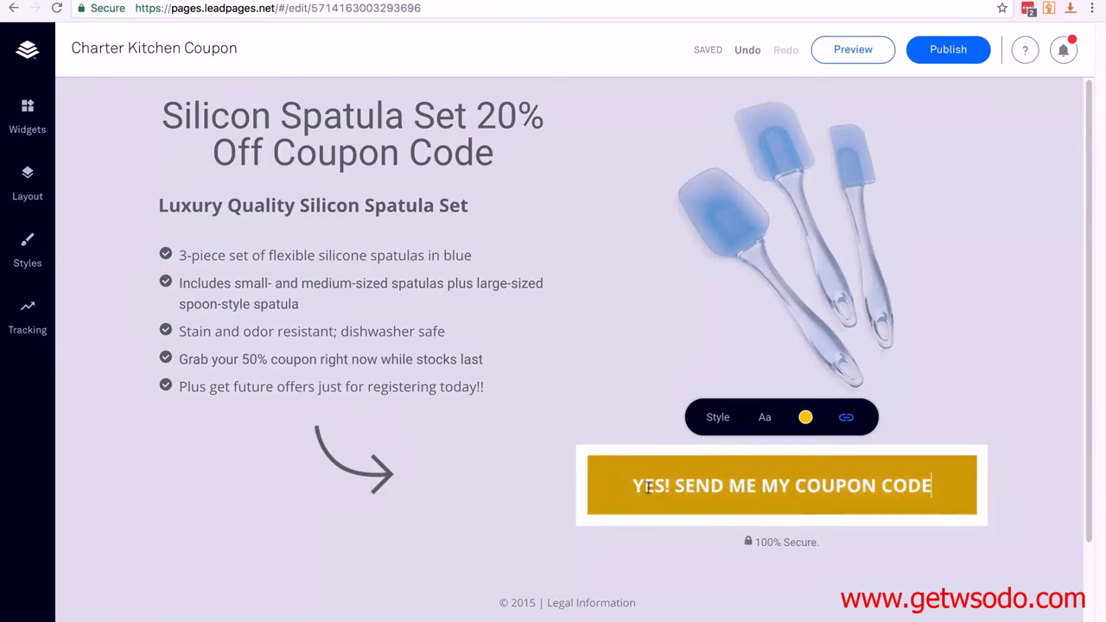
pyautogui.click(495, 505)
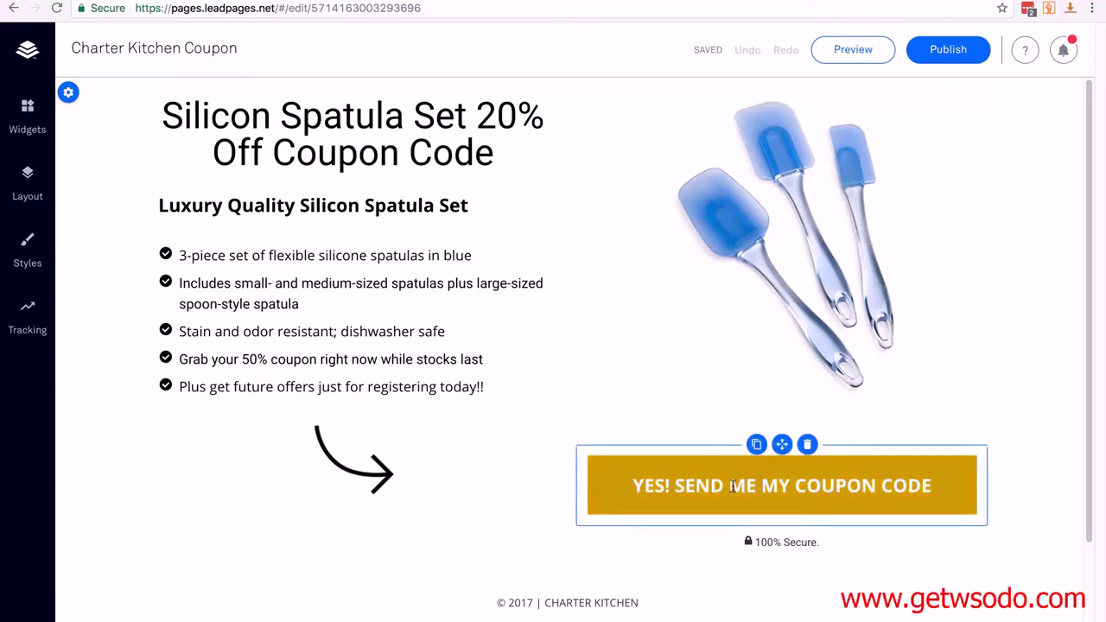
# Open the Leadbox linked to the "YES! SEND ME MY COUPON CODE" button for editing.
pyautogui.click(782, 488)
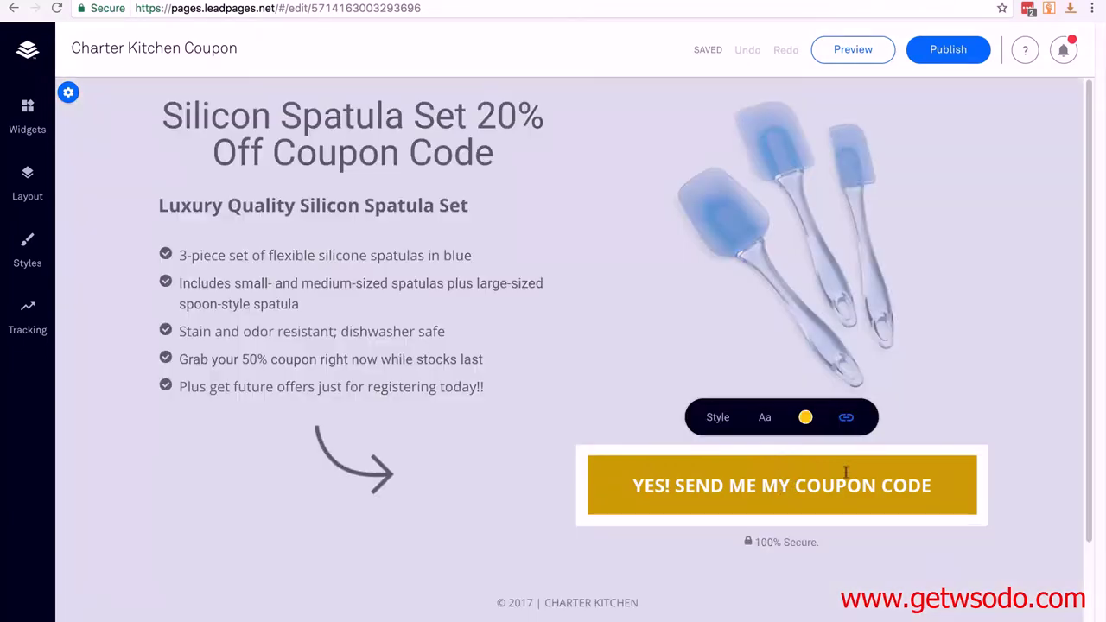
pyautogui.click(847, 420)
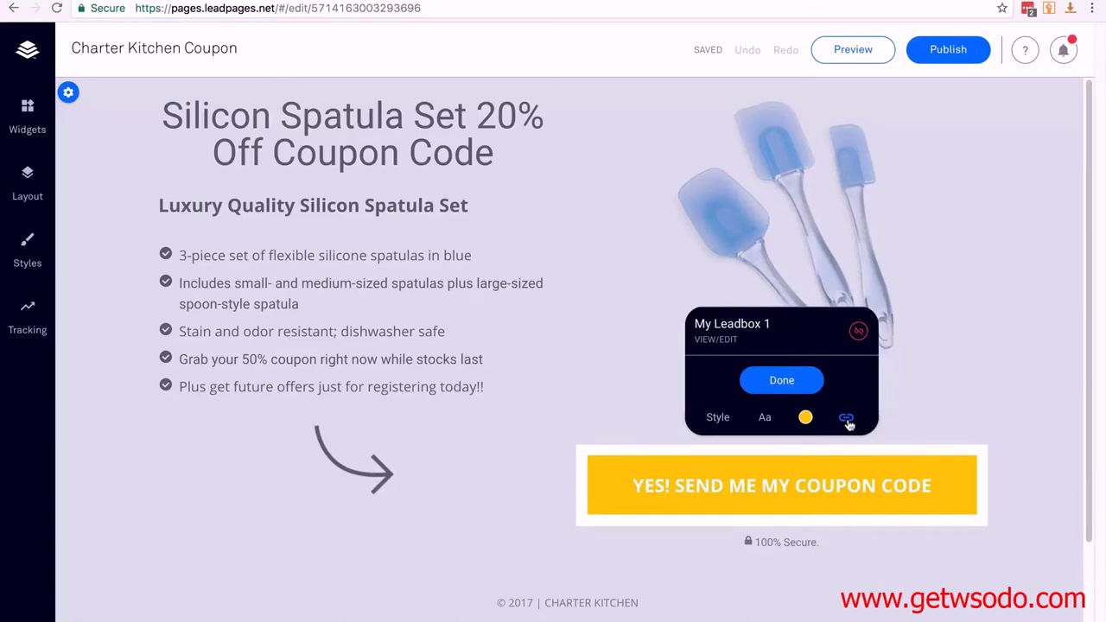
pyautogui.click(716, 342)
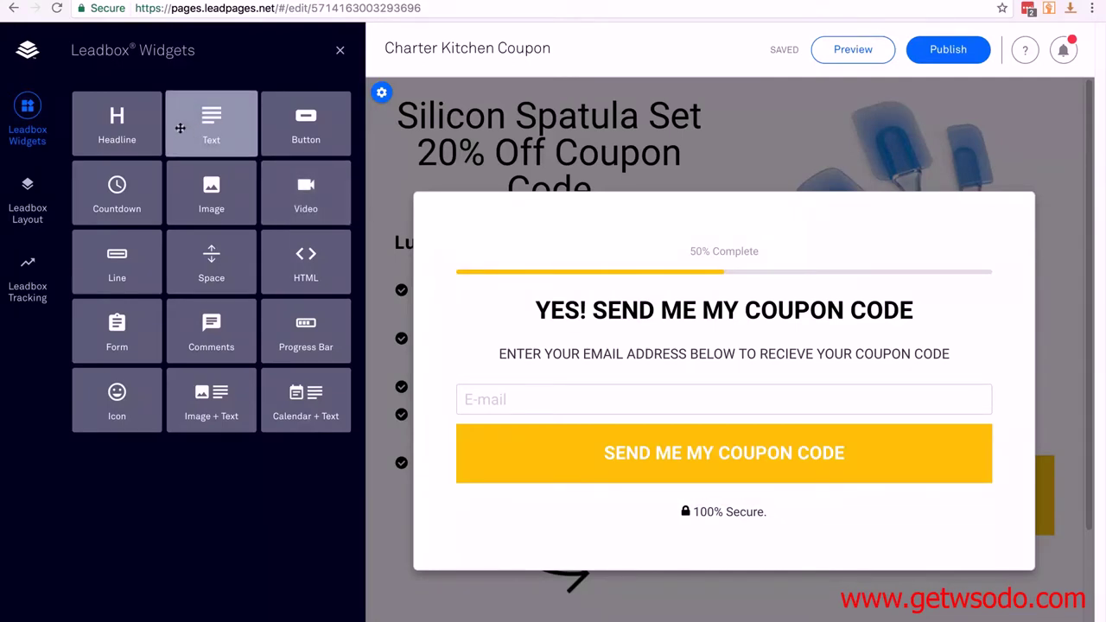
# Add text below the Leadbox form: "After you click on the button above please click on the email confirmation we send you and you will receive your coupon code immediately".
pyautogui.moveTo(202, 121); pyautogui.dragTo(702, 492)
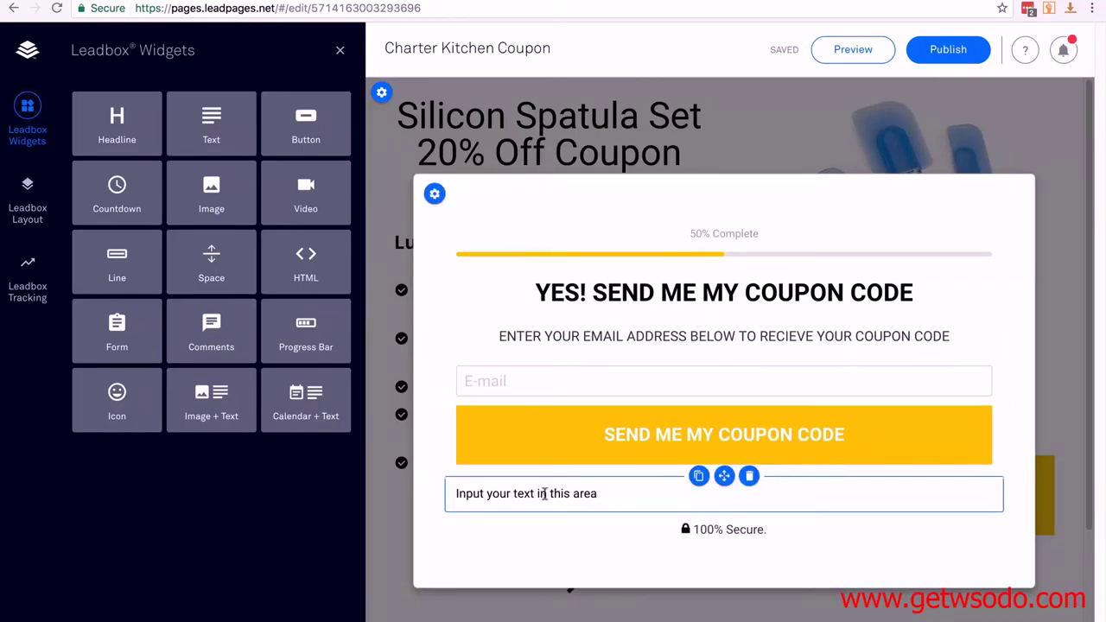
pyautogui.click(611, 493)
pyautogui.moveTo(612, 494); pyautogui.dragTo(457, 486)
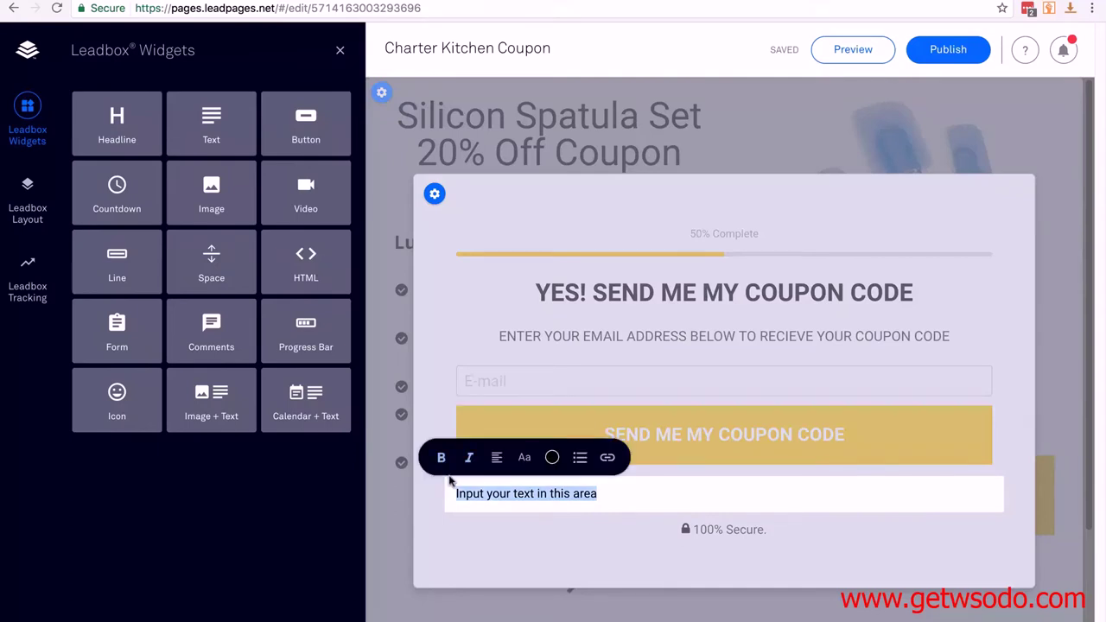
pyautogui.write('After you click on the button above please click on the email confirmation we send you and you will receive your coupon code immediately')
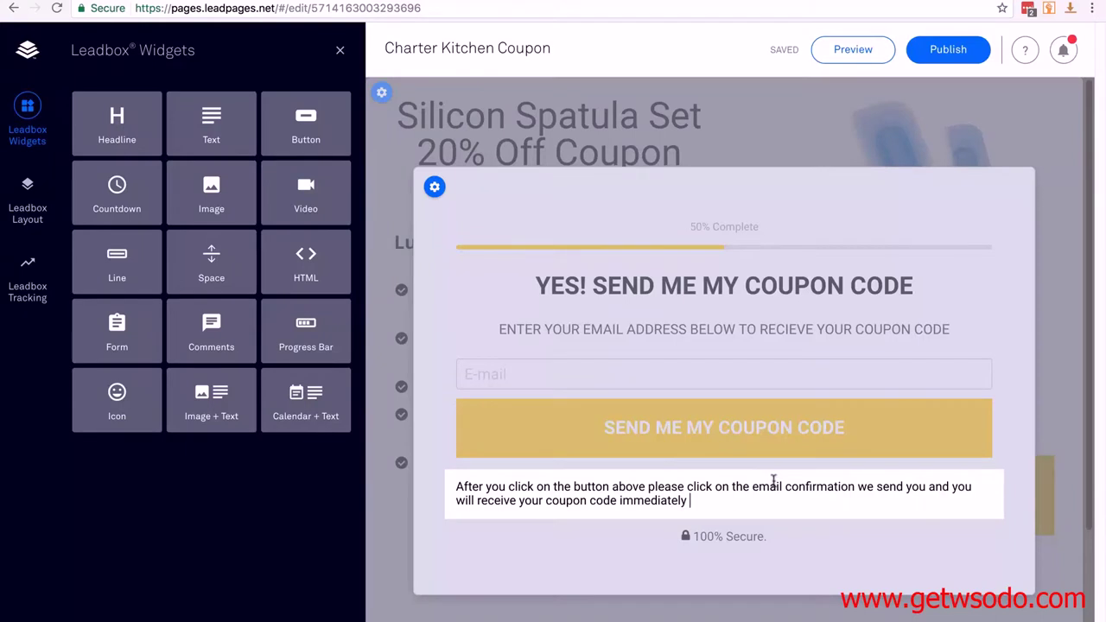
# Make the email confirmation text in the Leadbox bold and set its size to 6.
pyautogui.tripleClick(444, 480)
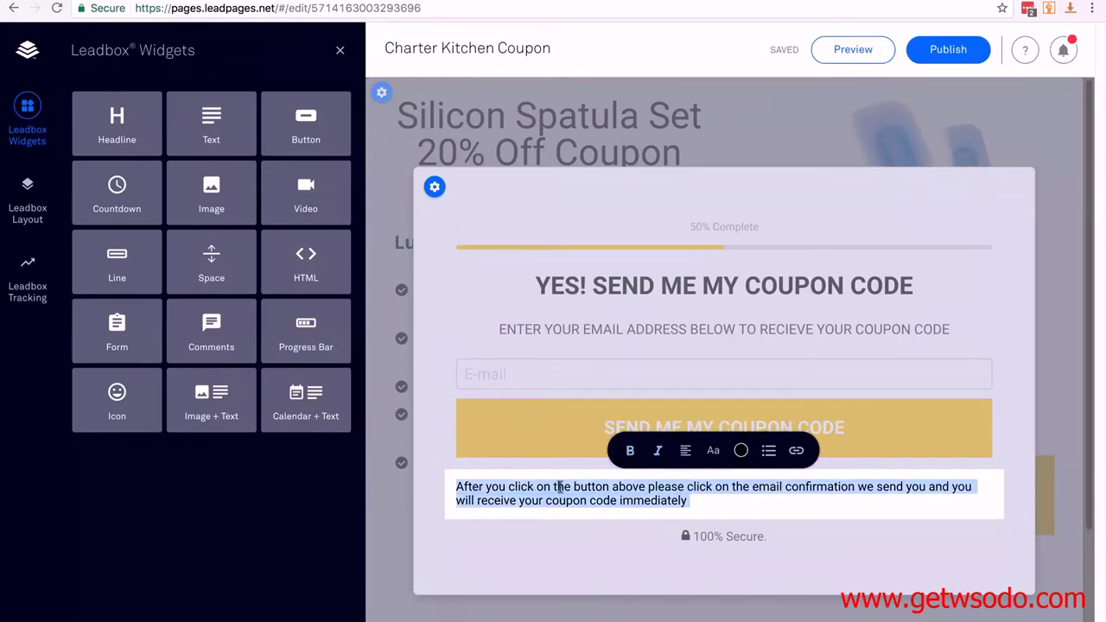
pyautogui.click(629, 452)
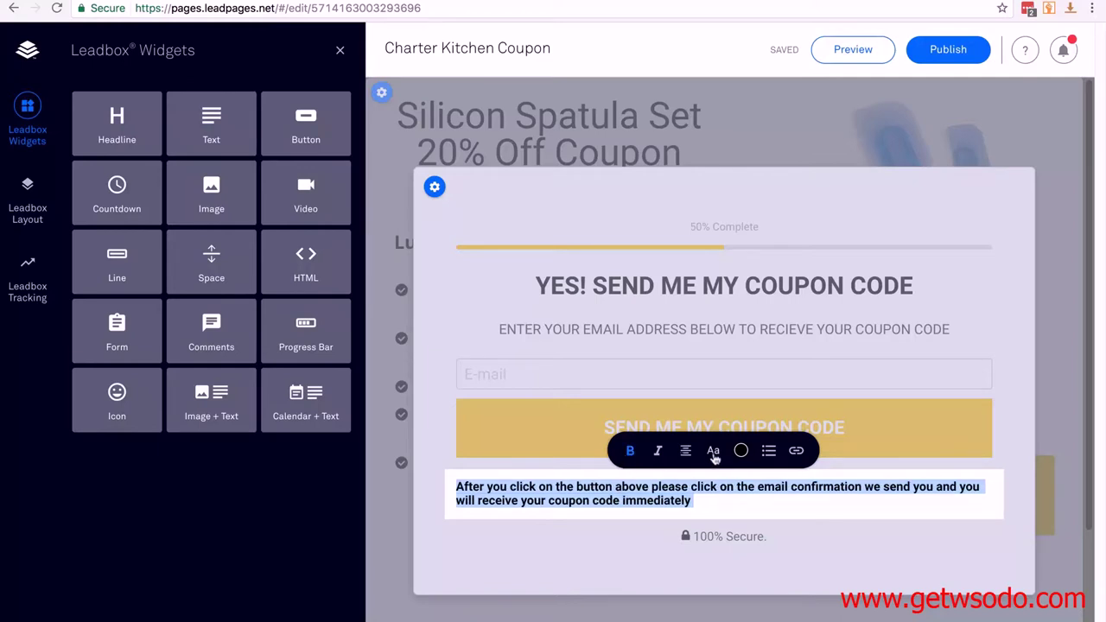
pyautogui.click(713, 451)
pyautogui.moveTo(703, 246); pyautogui.dragTo(722, 251)
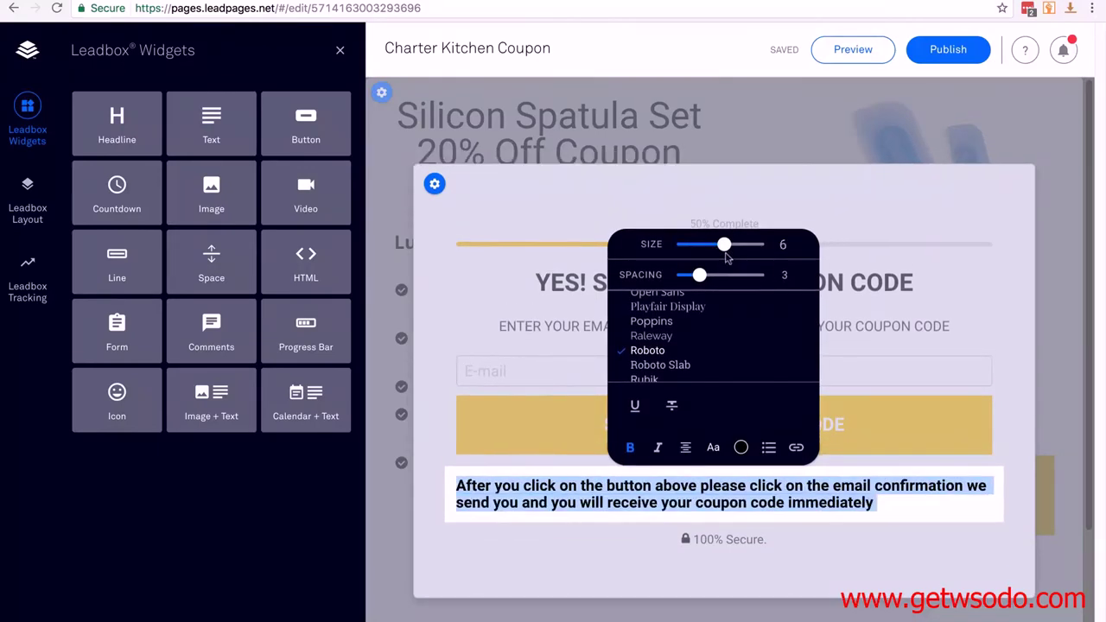
pyautogui.click(904, 518)
pyautogui.click(850, 560)
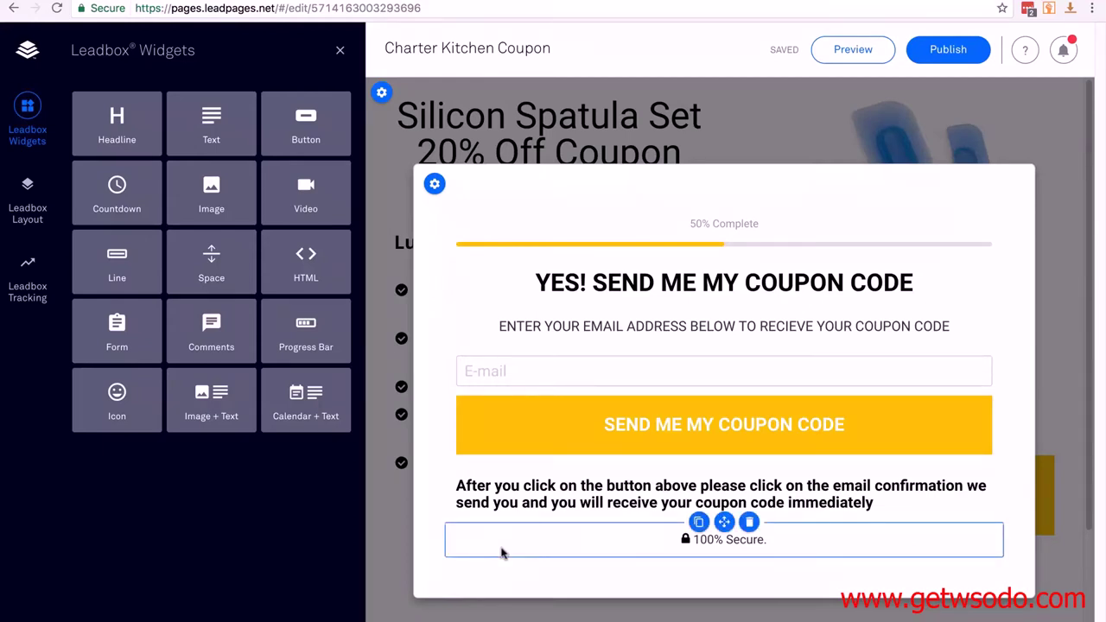
# Open the Leadbox form's settings and start adding an integration.
pyautogui.click(649, 428)
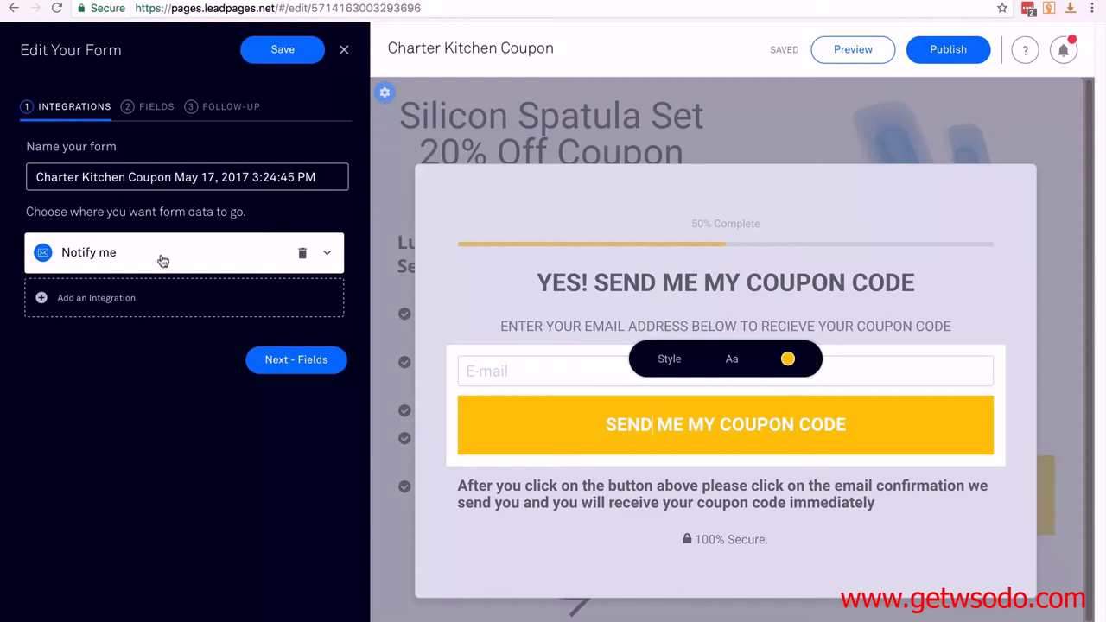
pyautogui.click(97, 302)
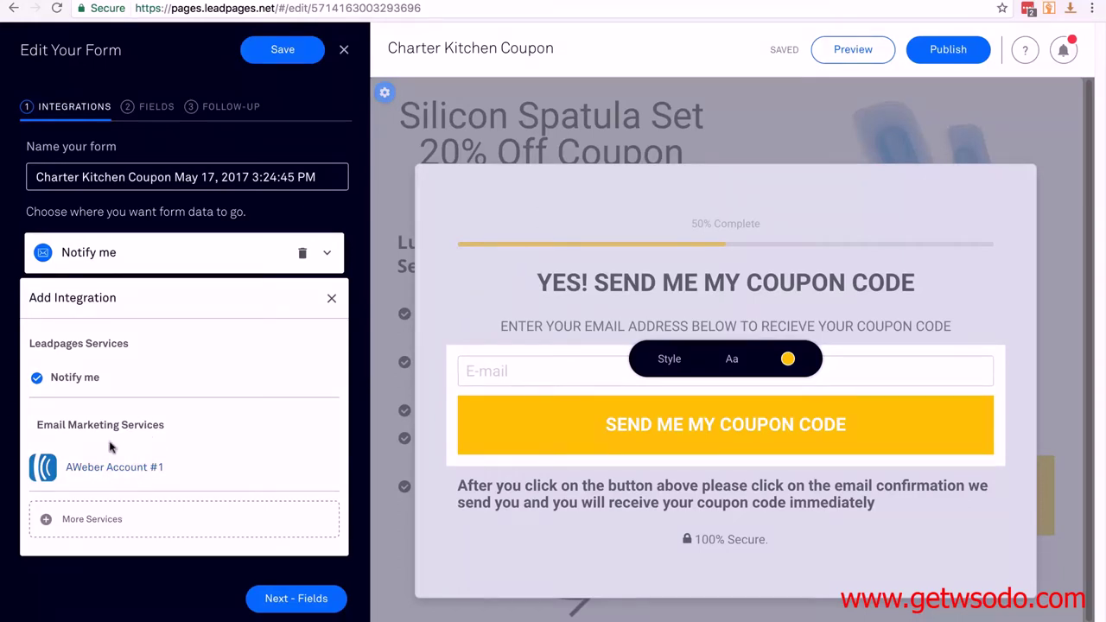
# Try to connect an additional AWeber account from the integration services, leaving at the AWeber sign-in page.
pyautogui.click(86, 519)
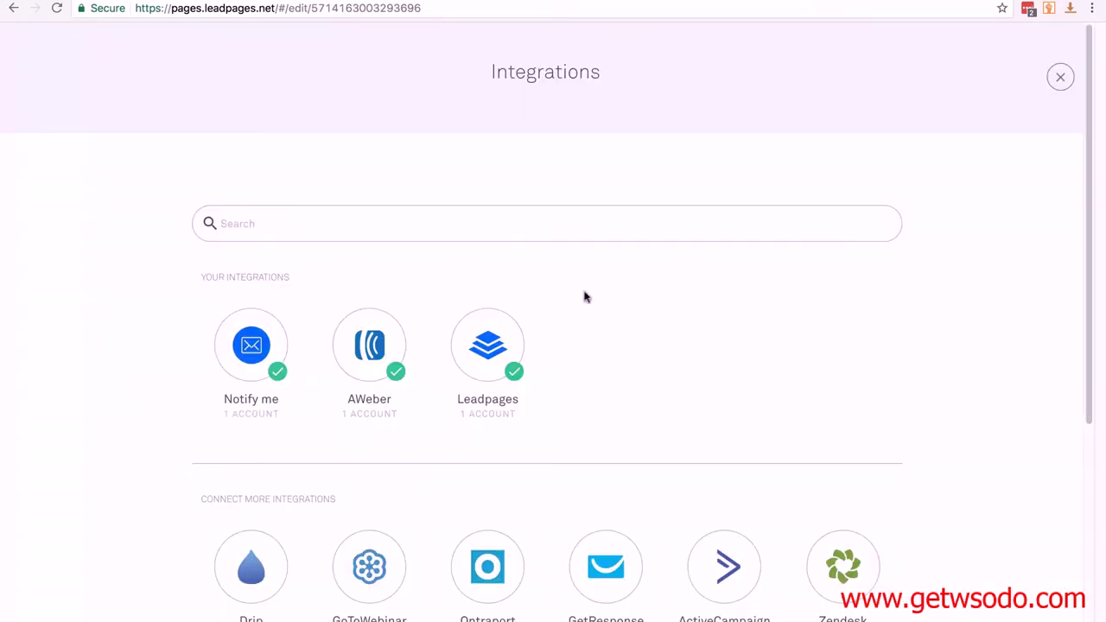
pyautogui.scroll(-3, 106, 314)
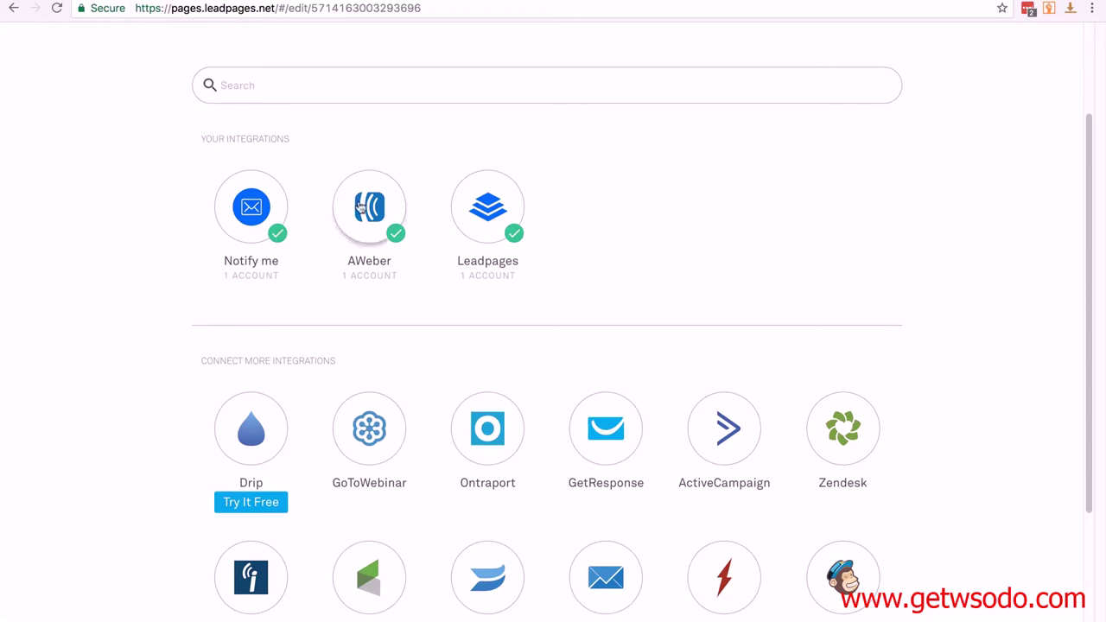
pyautogui.click(361, 204)
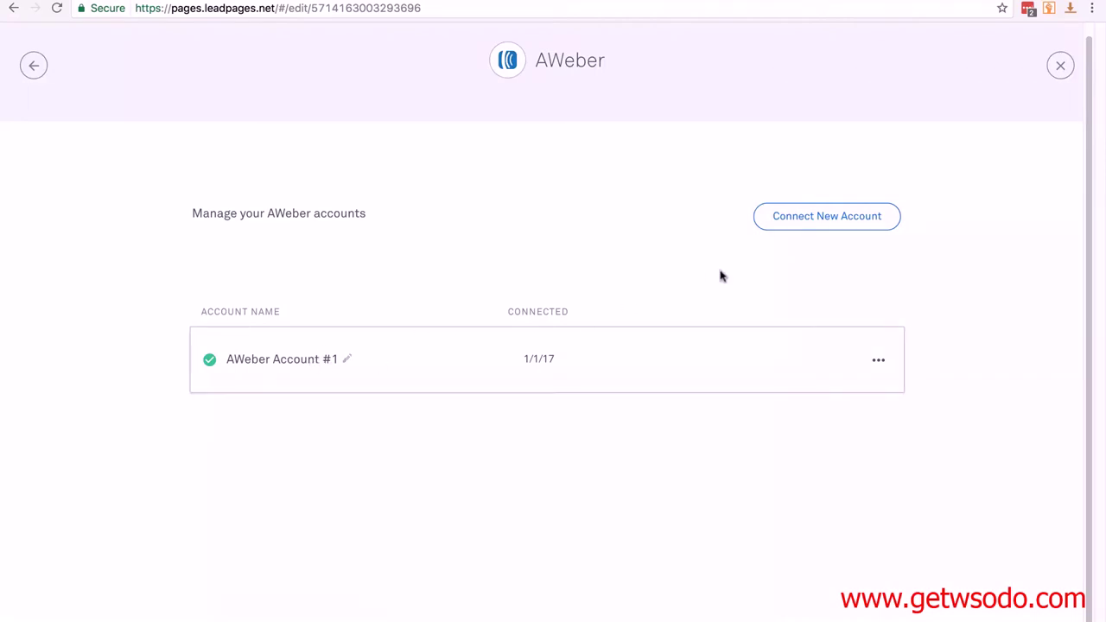
pyautogui.click(815, 218)
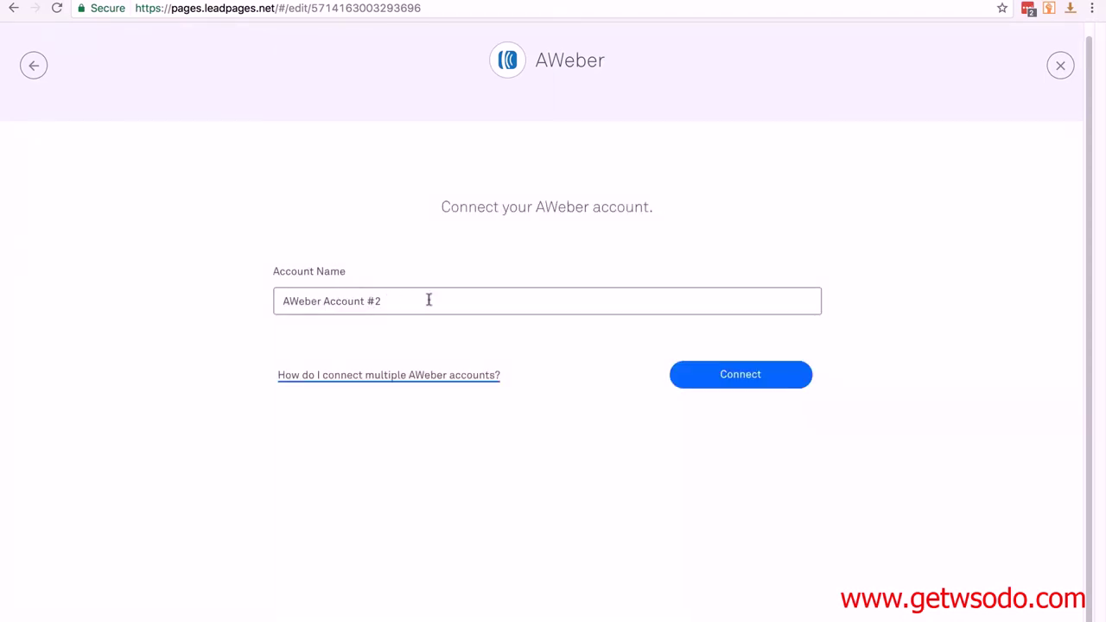
pyautogui.click(710, 376)
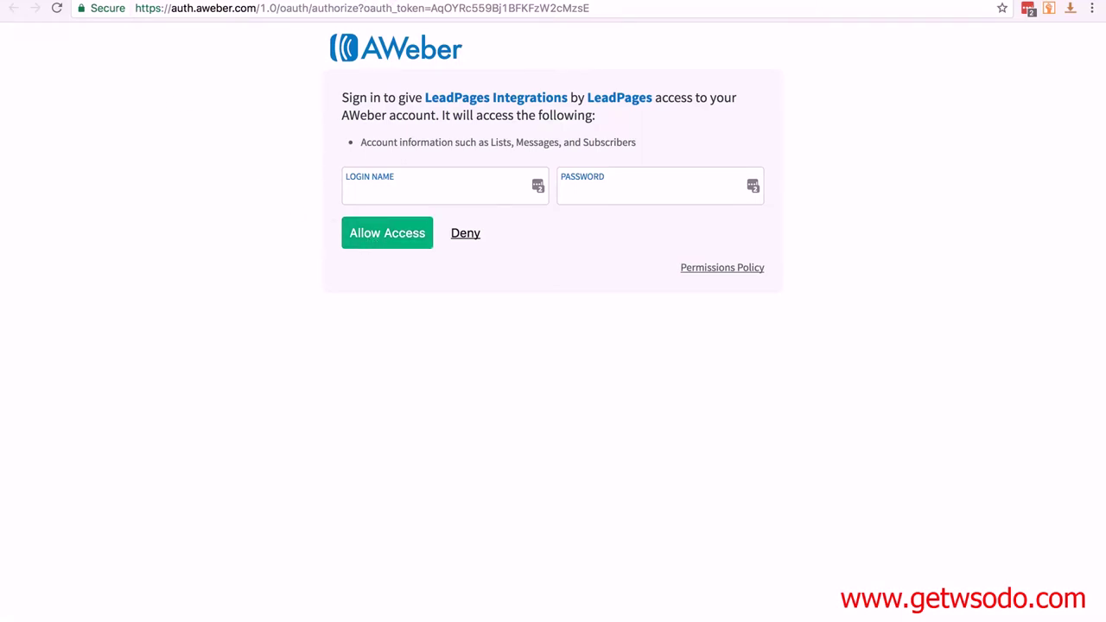
pyautogui.press('super+w')
pyautogui.moveTo(181, 469)
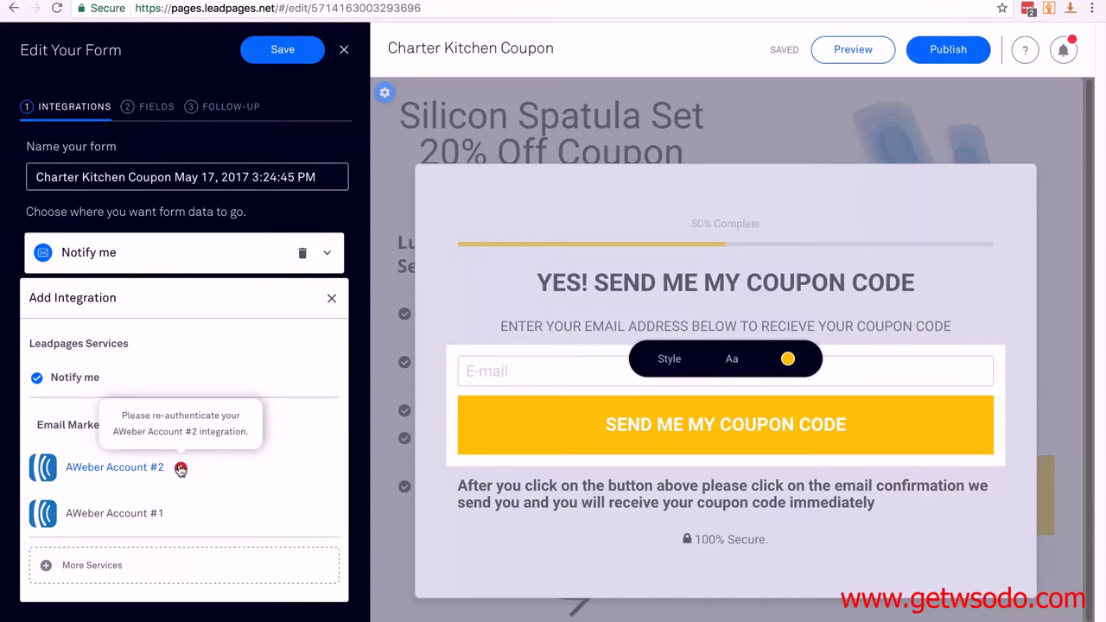
# Add AWeber Account #1 as the form's integration and choose the Charter Kitchen Offers list.
pyautogui.click(136, 516)
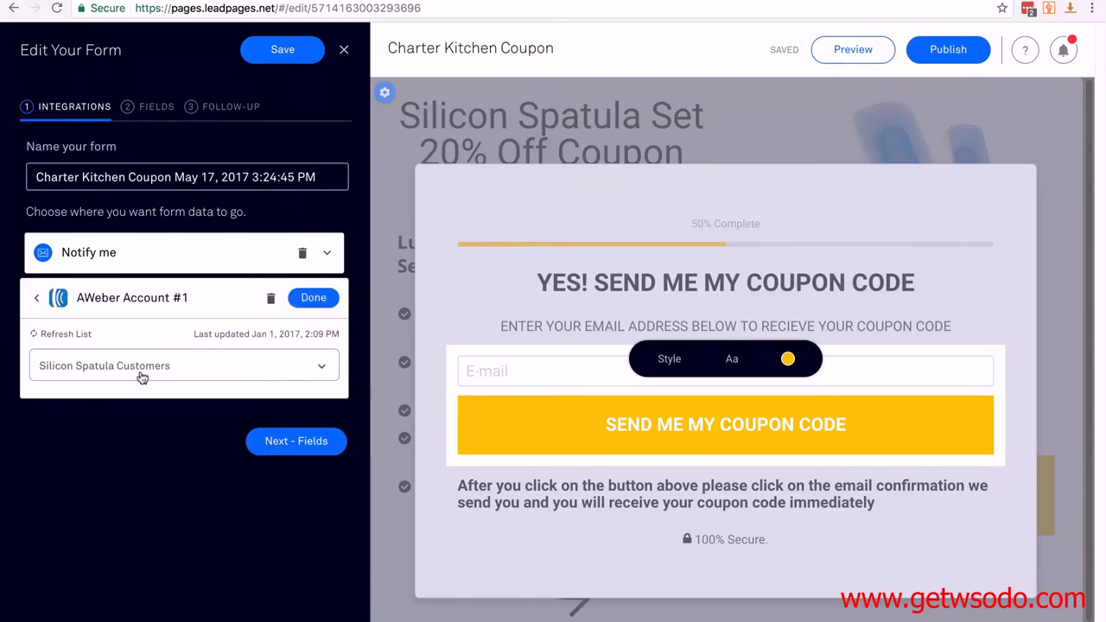
pyautogui.click(143, 376)
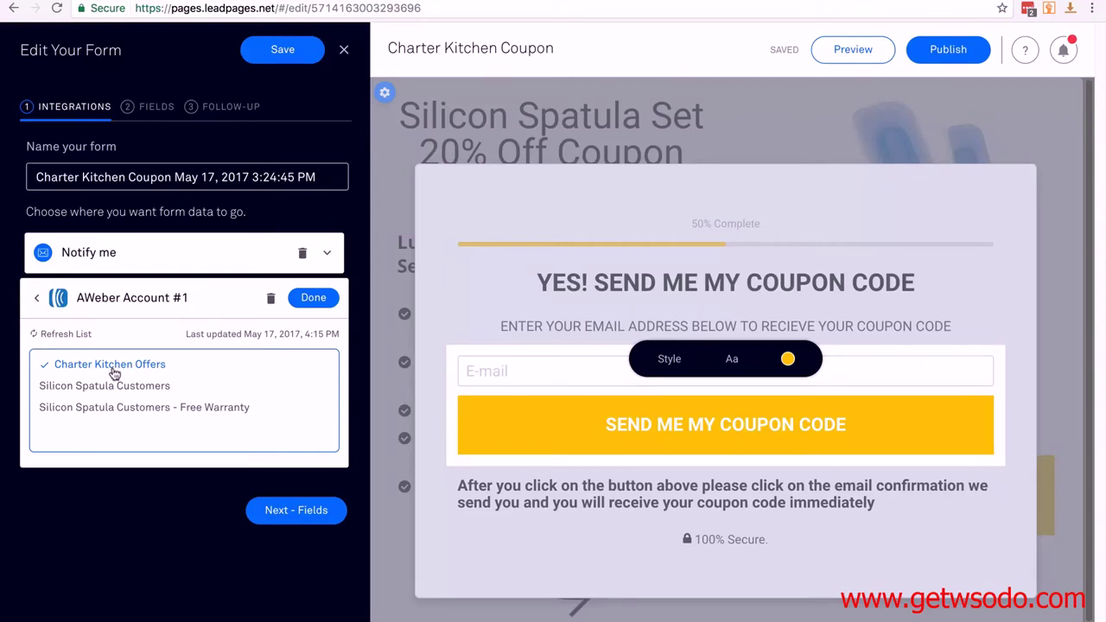
pyautogui.click(113, 369)
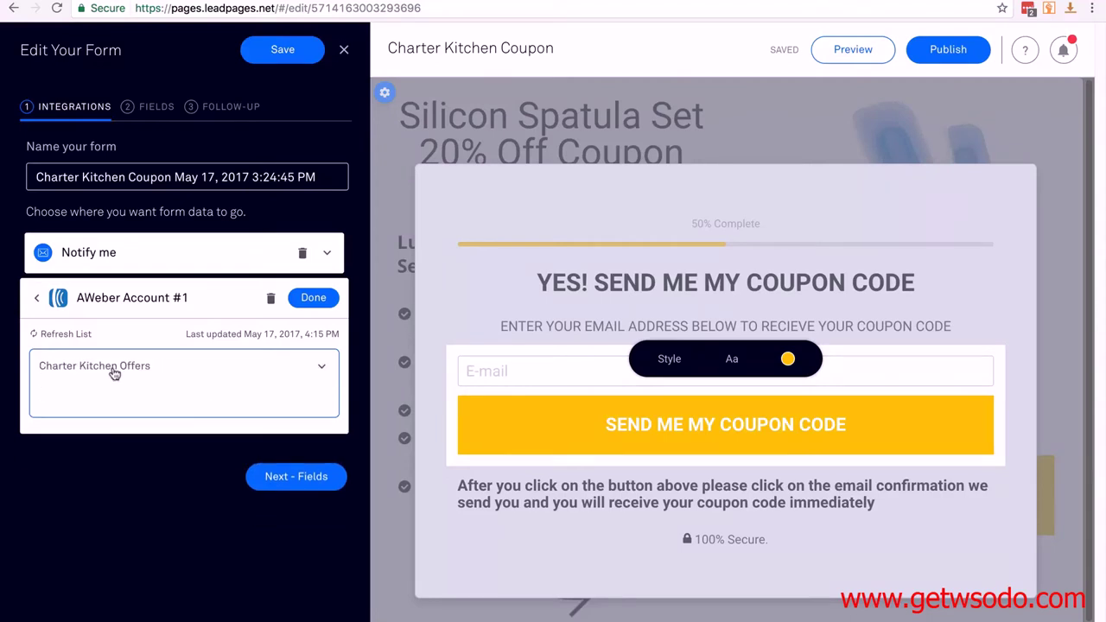
# Add a First Name field to the form with "First Name" as its placeholder text.
pyautogui.click(297, 442)
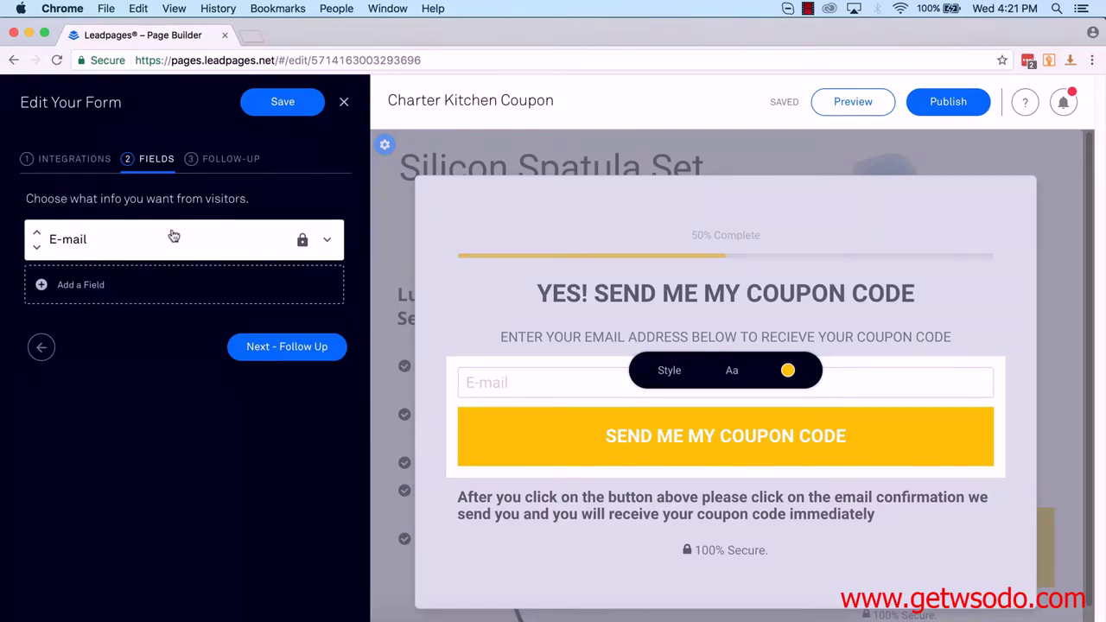
pyautogui.click(82, 288)
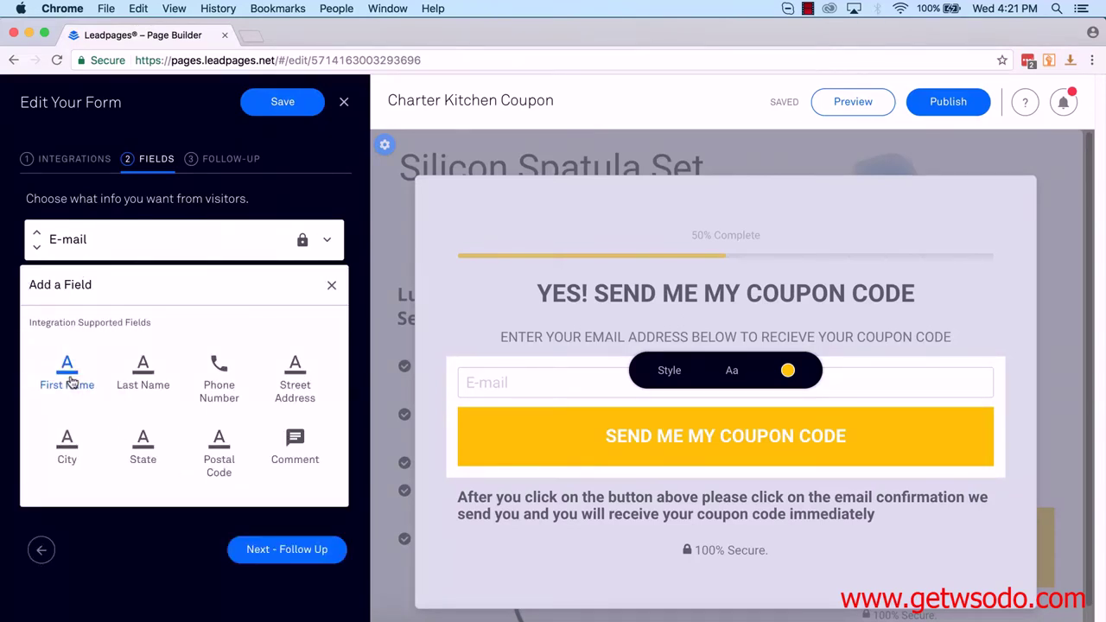
pyautogui.click(67, 371)
pyautogui.write('First Name')
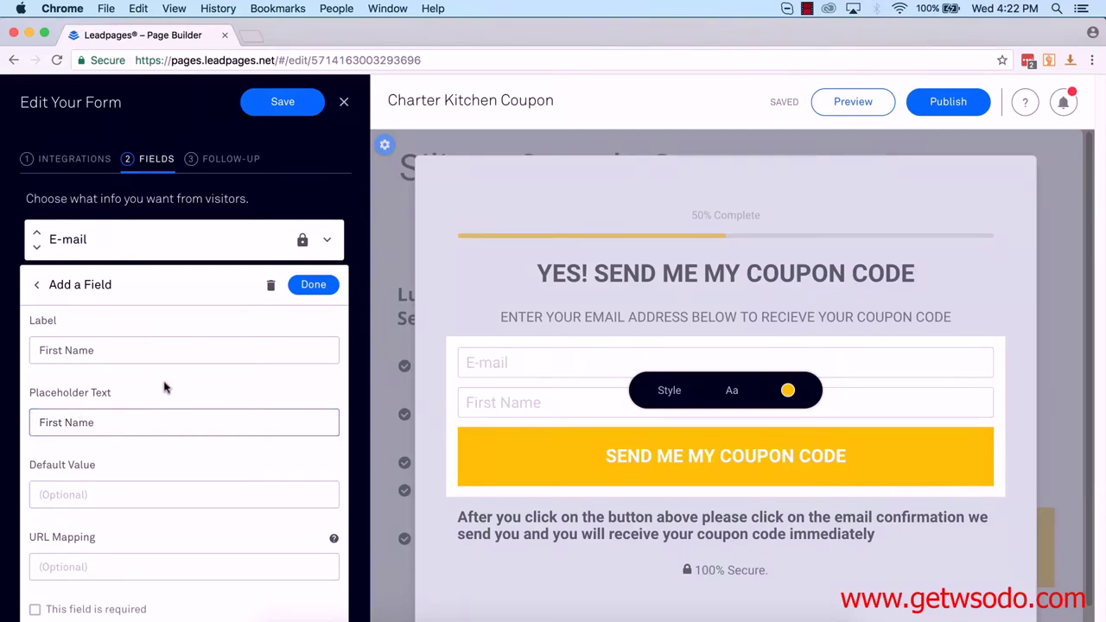
pyautogui.click(310, 288)
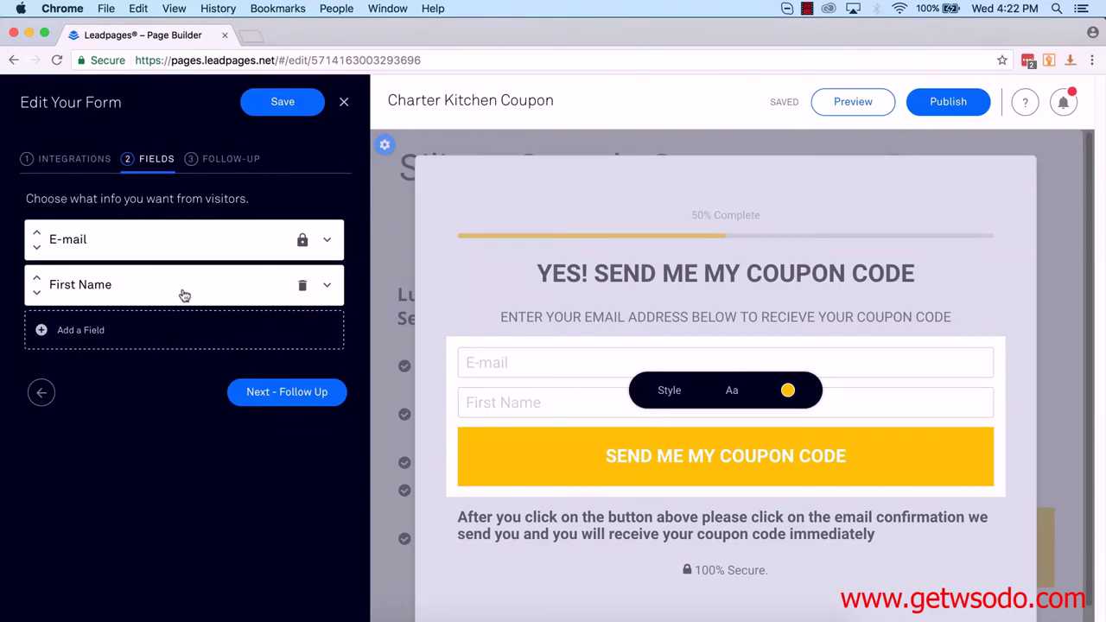
# Save the form with the default Leadpages thank you page as follow-up and close the Leadbox.
pyautogui.click(268, 396)
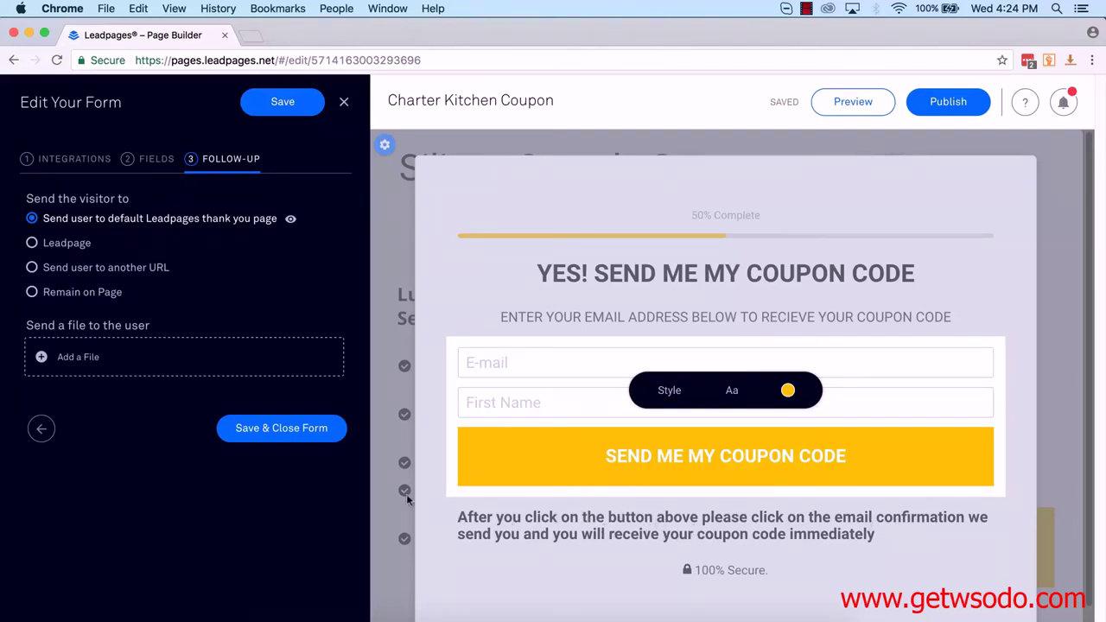
pyautogui.click(268, 429)
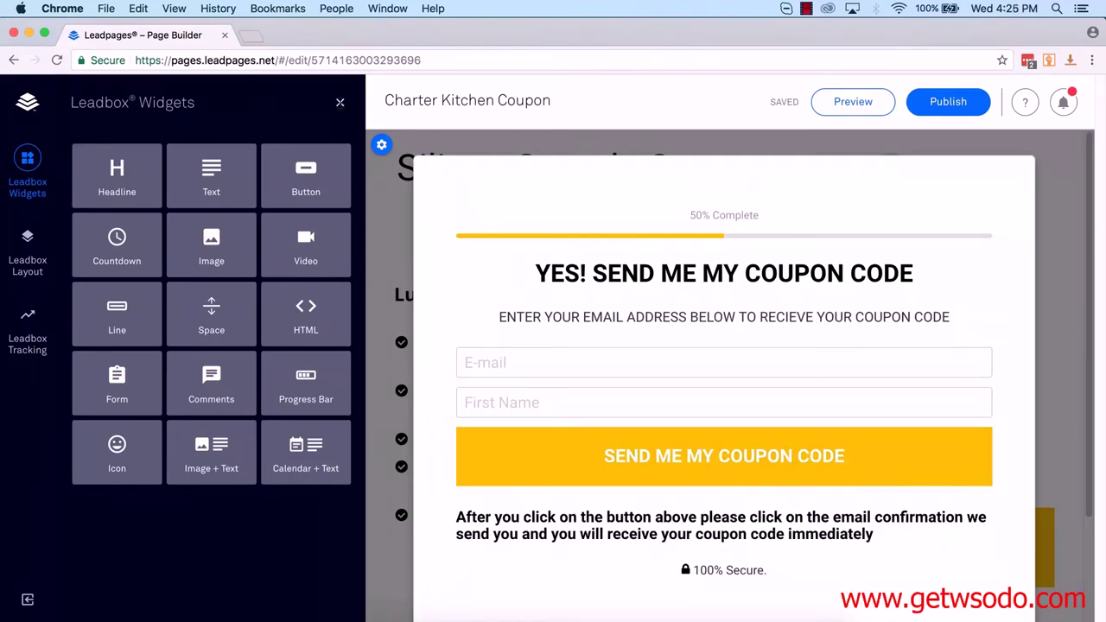
pyautogui.click(340, 103)
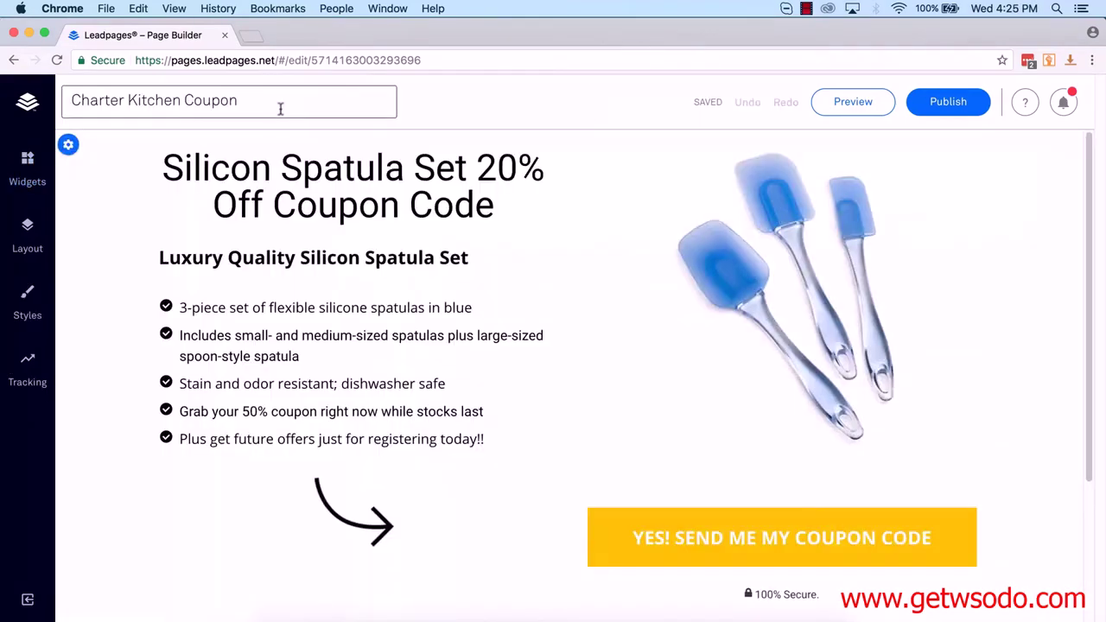
# Publish the Charter Kitchen Coupon page and copy its live link.
pyautogui.click(934, 111)
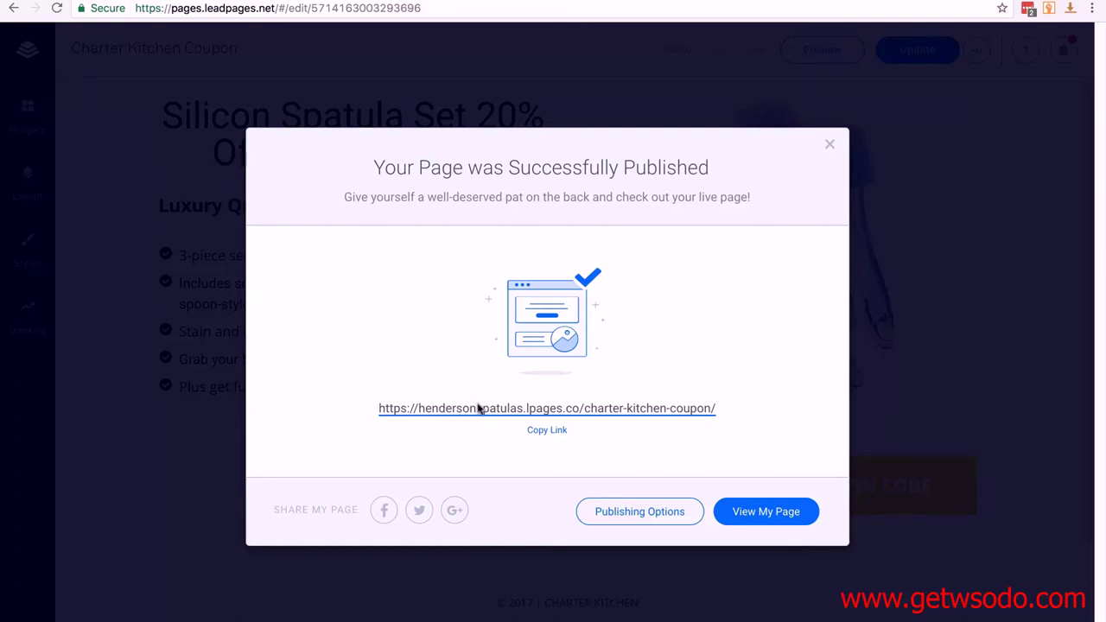
pyautogui.click(542, 430)
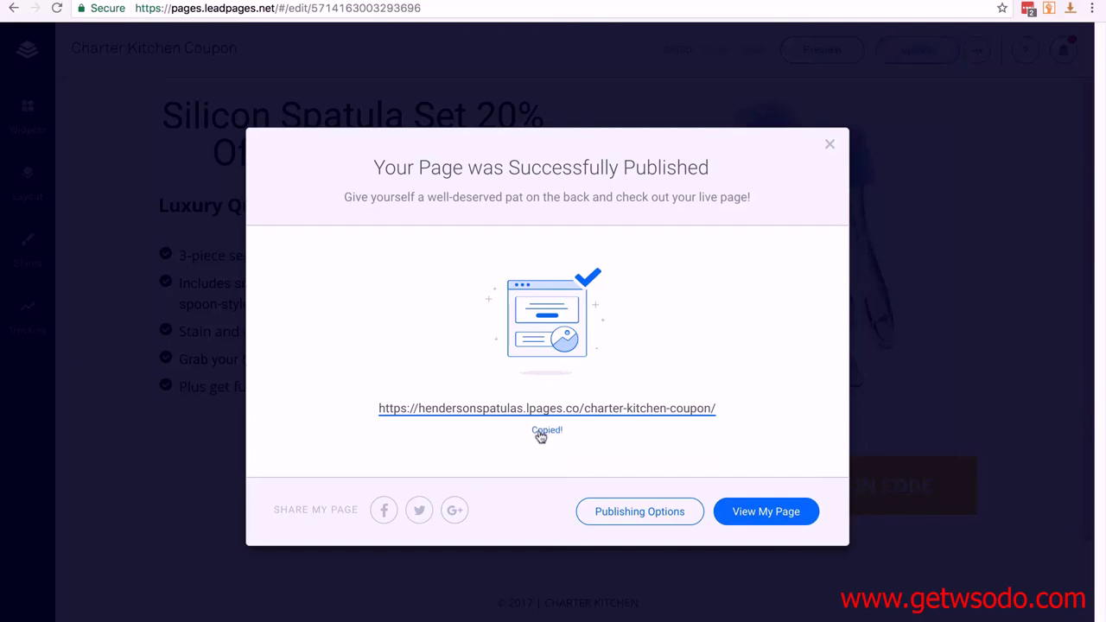
# Open the copied link in a new browser tab and test the coupon button's pop-up form, closing it again.
pyautogui.hotkey('ctrl', 't')
pyautogui.rightClick(260, 7)
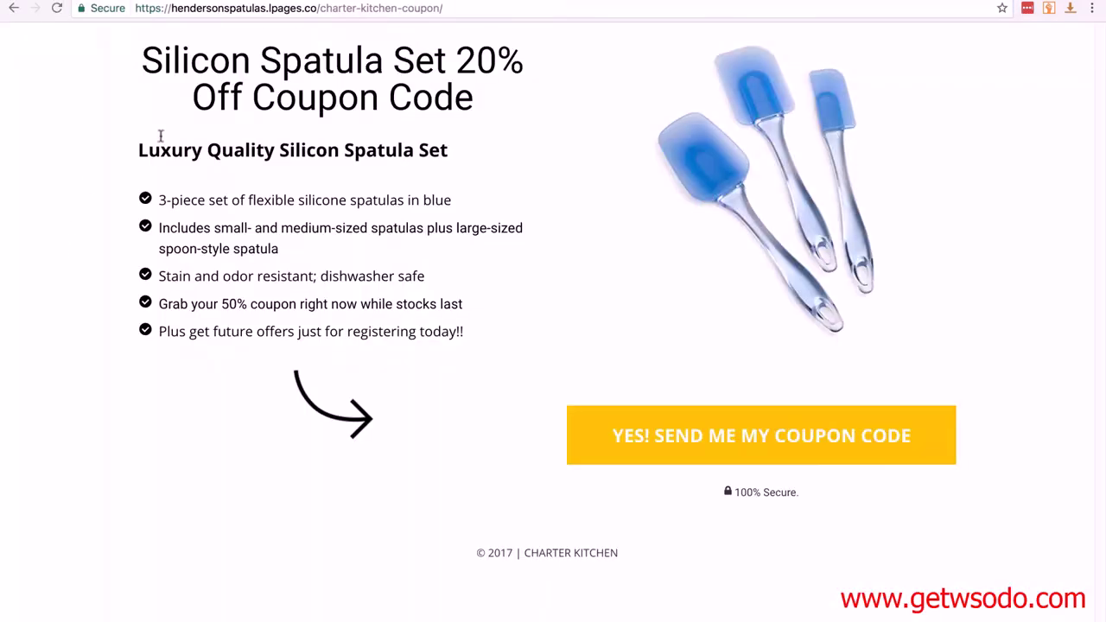
pyautogui.click(705, 442)
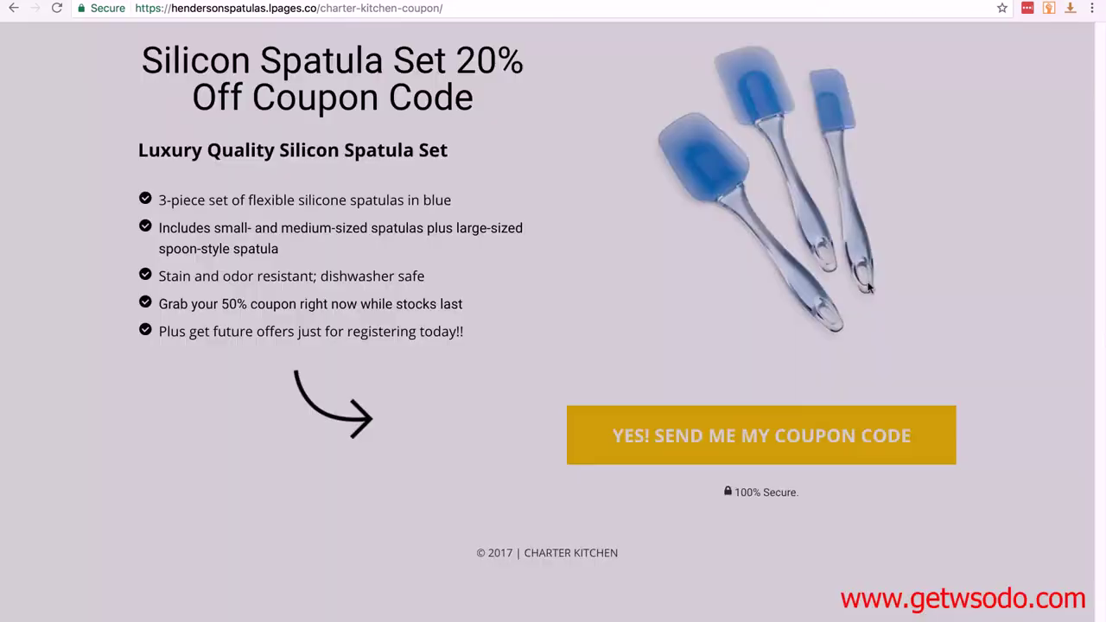
pyautogui.click(869, 287)
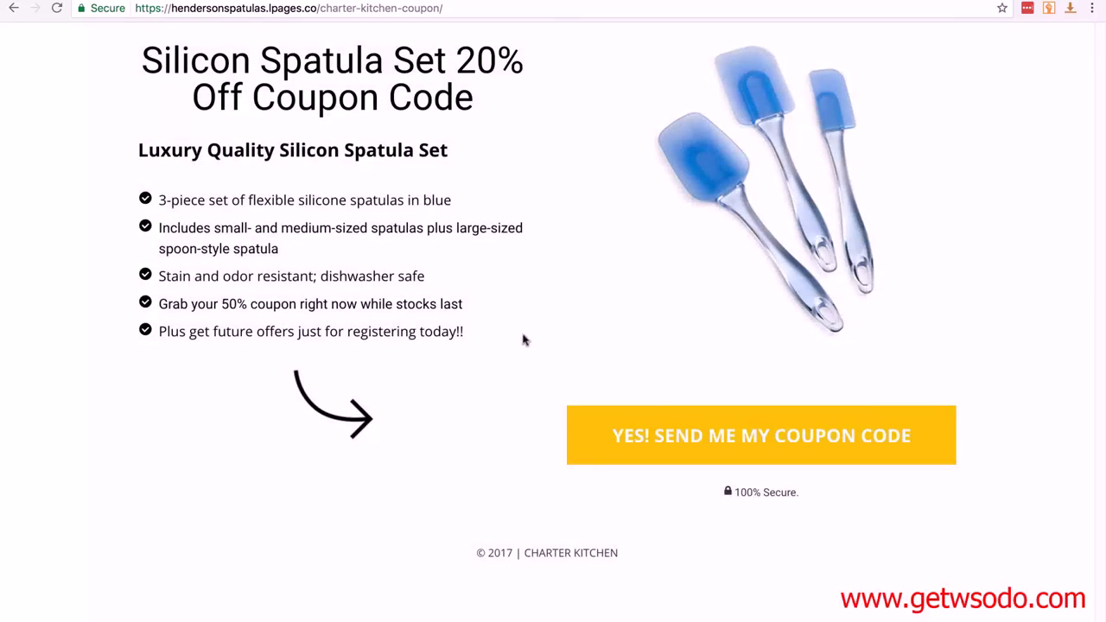